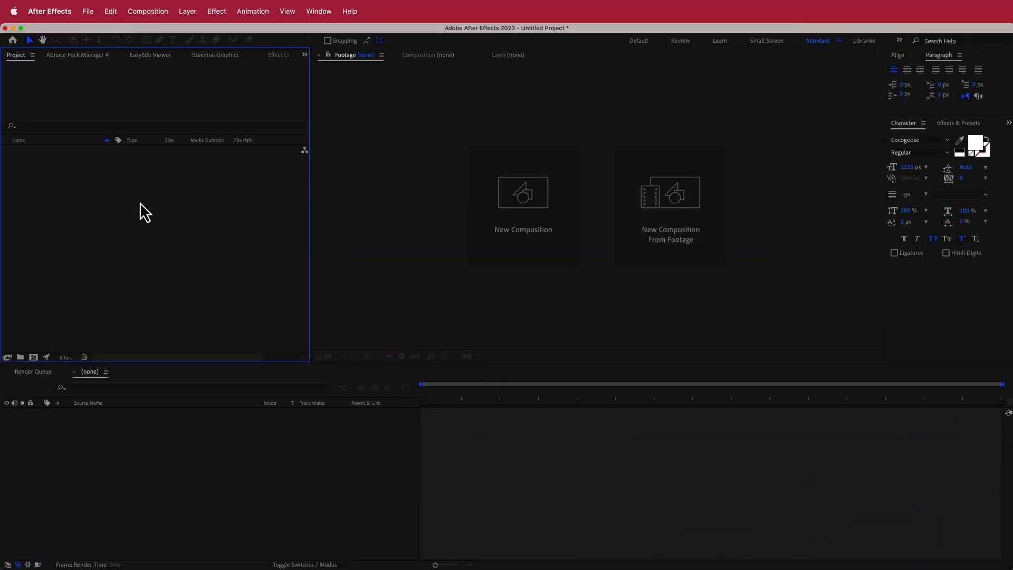
- Import video (4).mp4 and build a 3840x2160, 24 fps composition from it
right_click(141, 203)
mouse_move(199, 259)
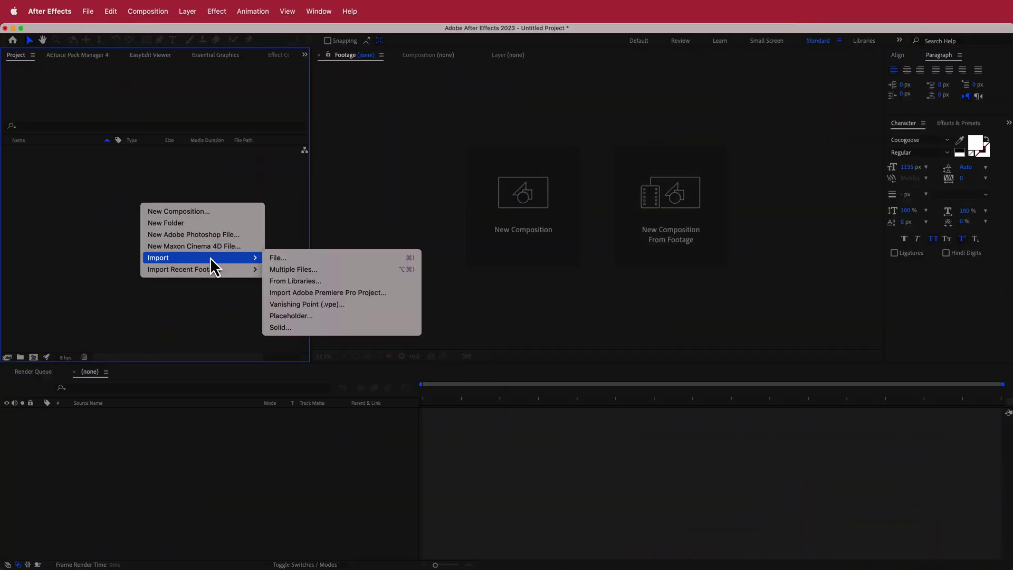
click(297, 259)
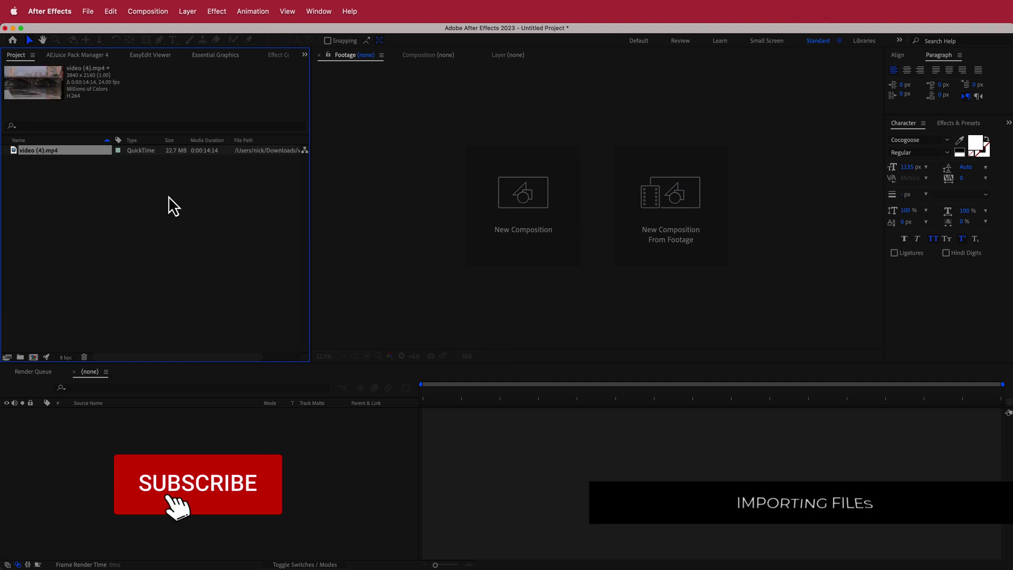
drag(55, 152, 158, 417)
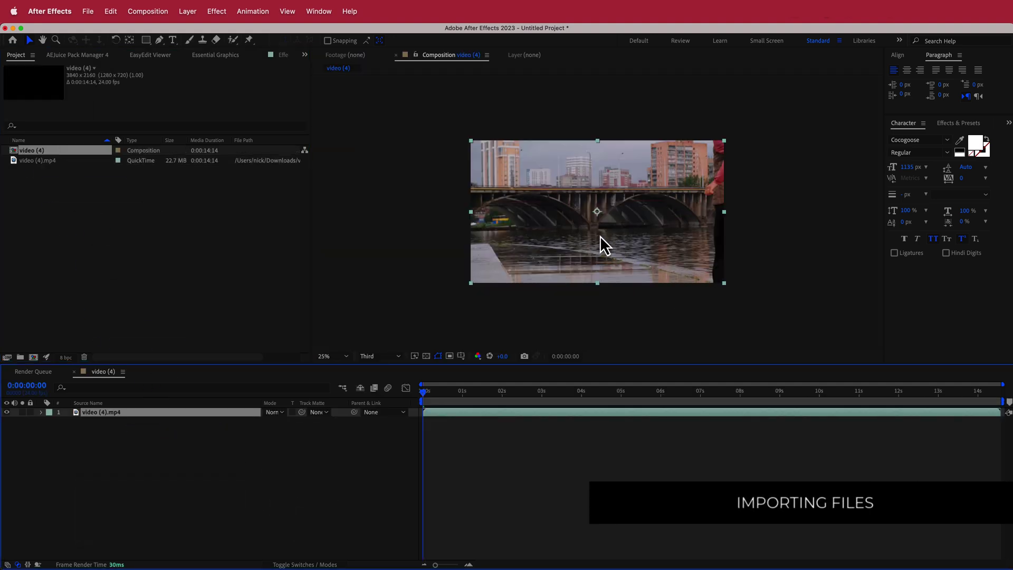
- Scrub through the clip to find a frame showing the runner
drag(433, 393, 475, 395)
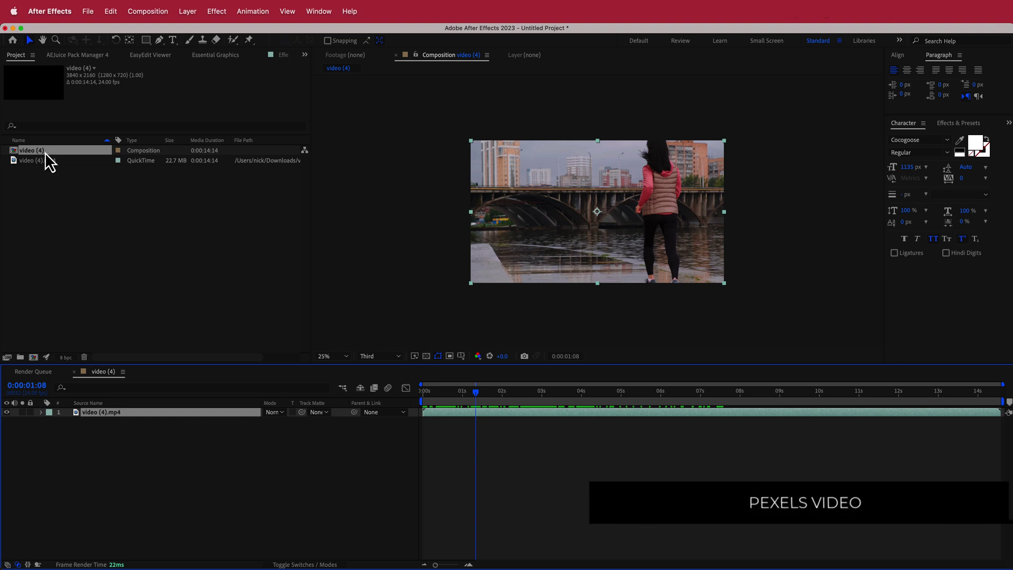
drag(44, 153, 488, 379)
drag(476, 394, 496, 391)
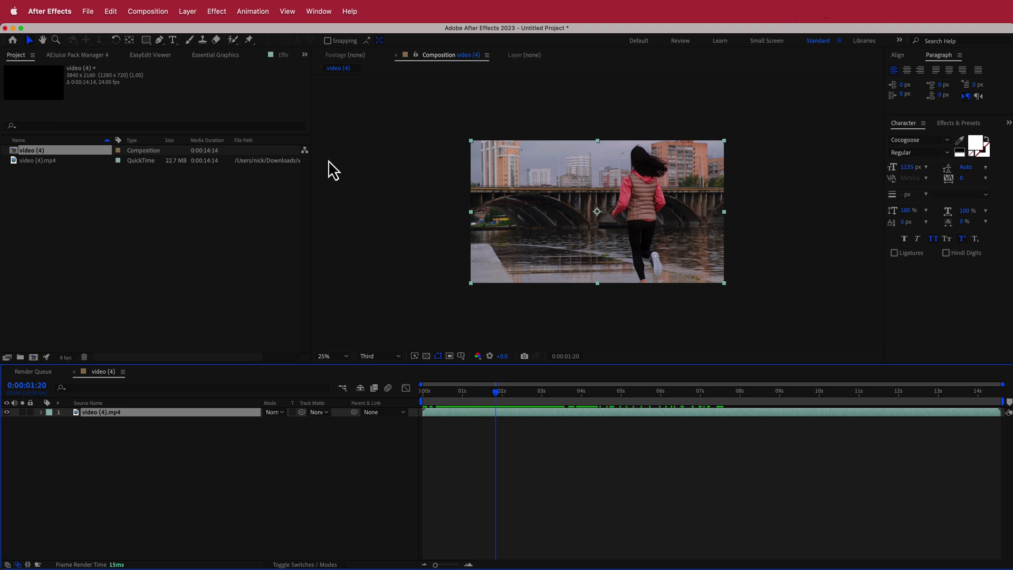
- Open video (4).mp4 in the Layer panel and paint a Roto Brush foreground stroke down the woman
click(233, 42)
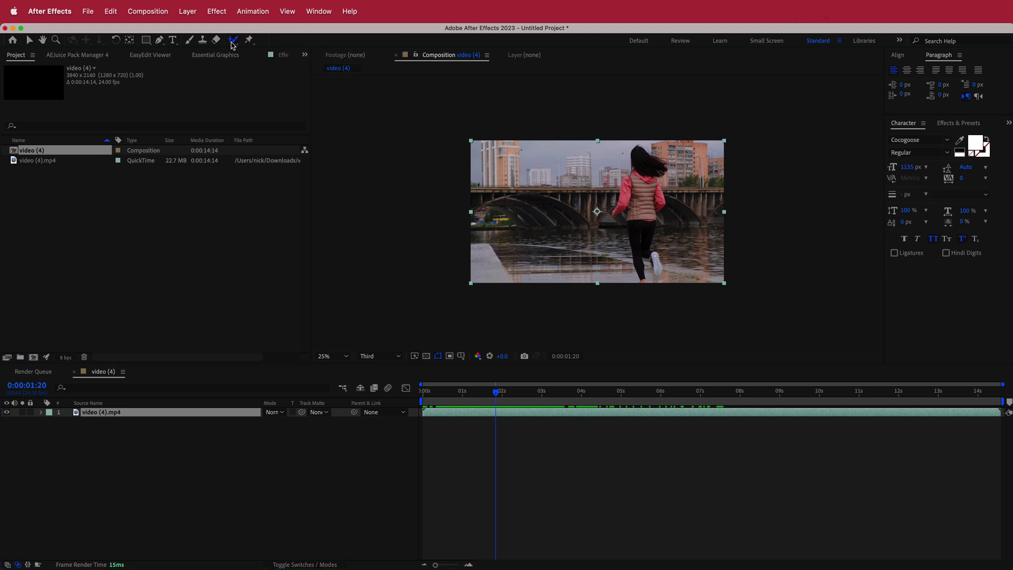
double_click(551, 201)
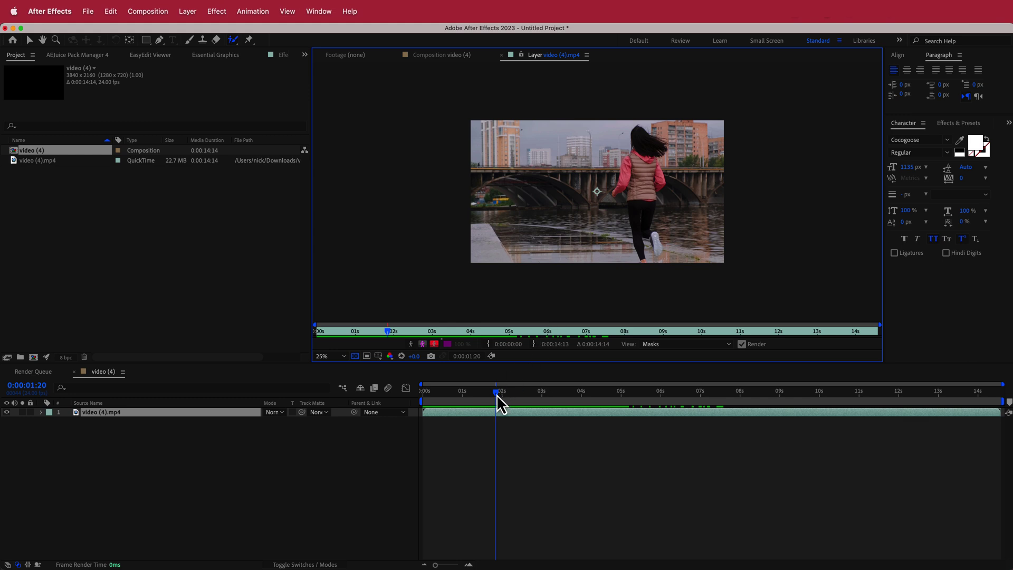
mouse_move(496, 395)
mouse_down()
mouse_move(423, 393)
mouse_move(483, 391)
mouse_up()
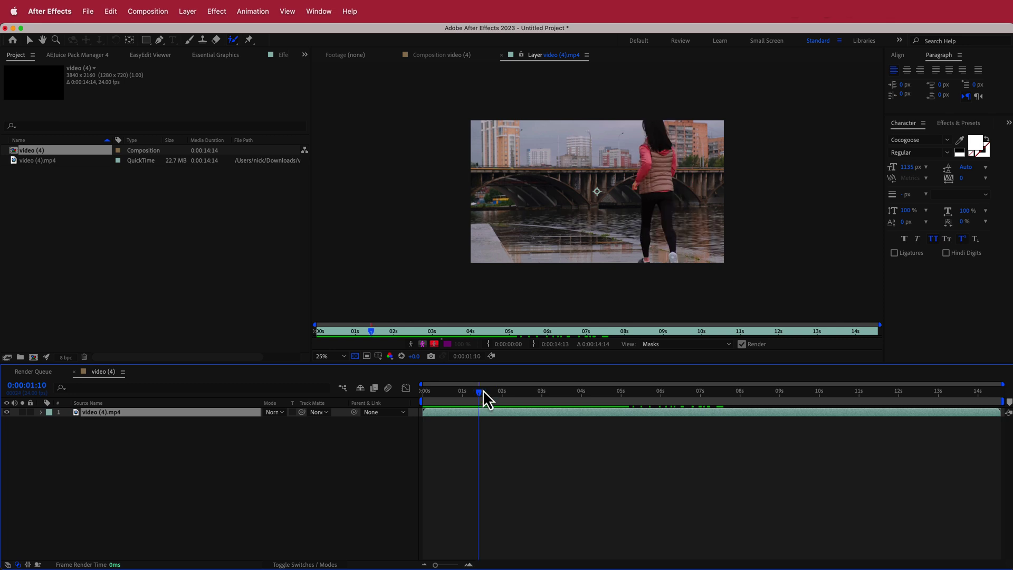
drag(657, 129, 650, 196)
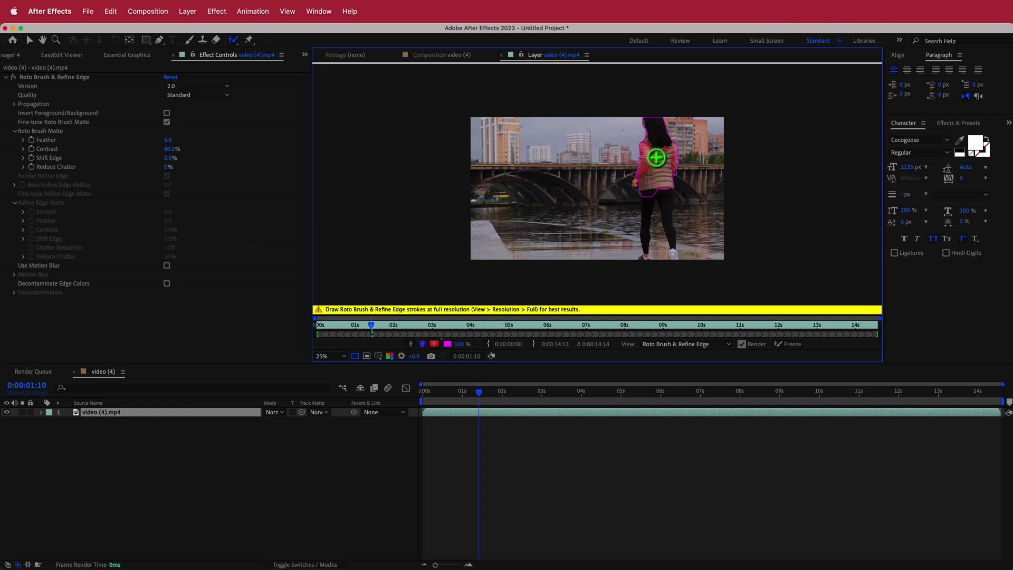
- At 50% zoom, add both legs to the matte and subtract the background near her hip
key(period)
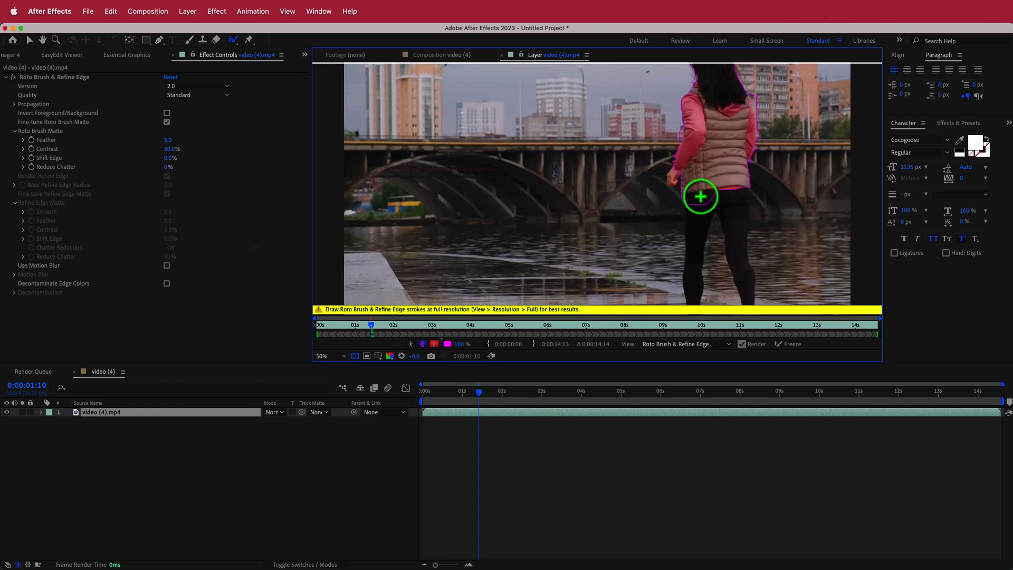
drag(698, 193, 695, 259)
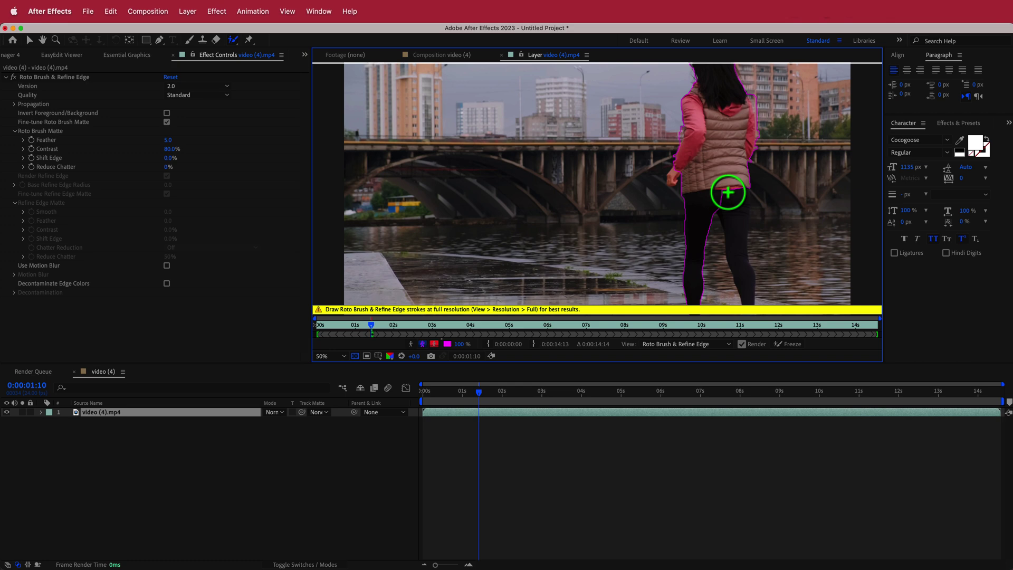
drag(726, 190, 743, 248)
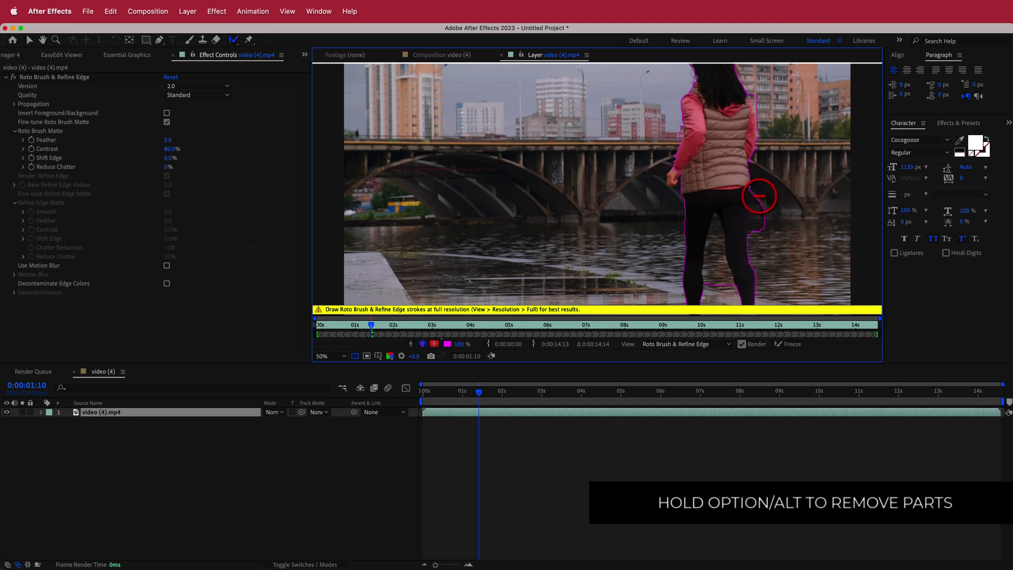
drag(759, 196, 766, 233)
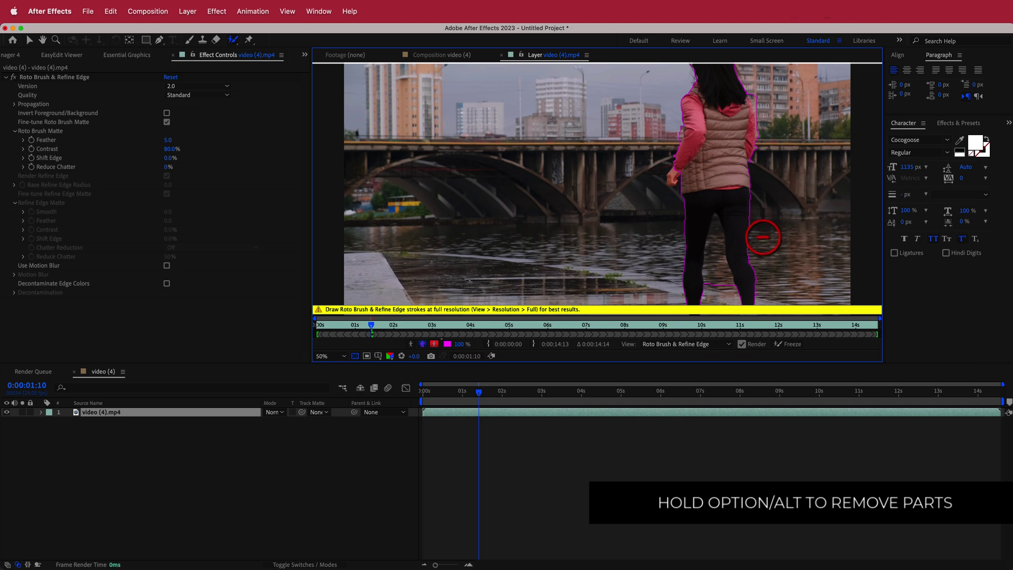
key(comma)
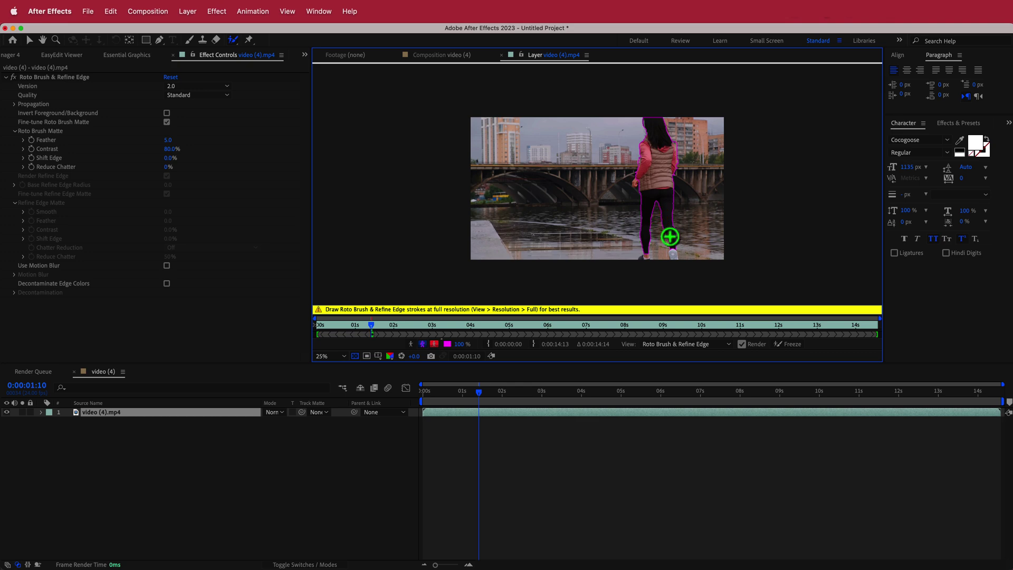
- Add the left shoe to the matte, then set the viewer magnification to Fit
key(period)
drag(751, 260, 701, 197)
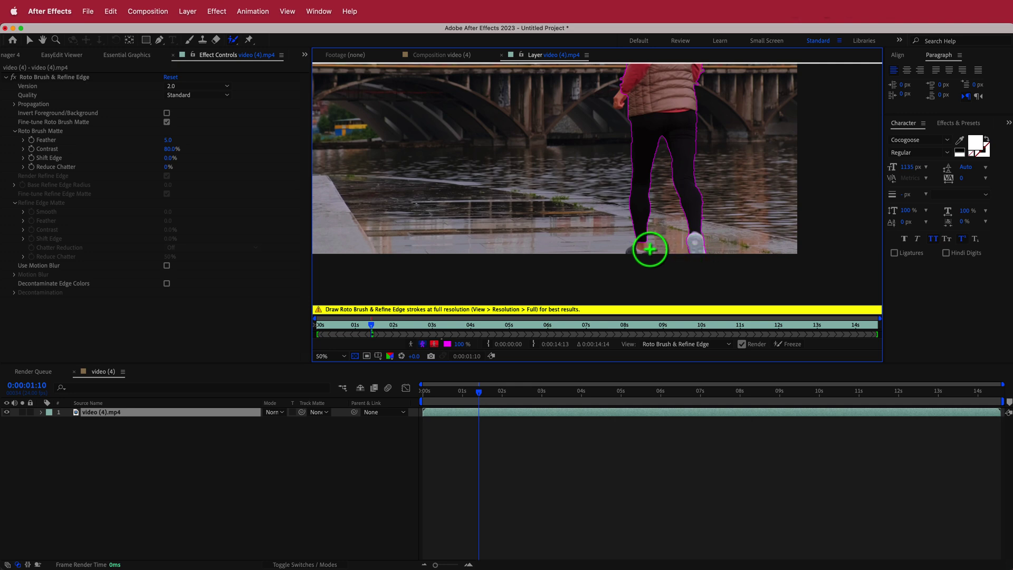
mouse_move(643, 246)
mouse_down()
mouse_move(668, 235)
mouse_move(665, 212)
mouse_move(659, 244)
mouse_up()
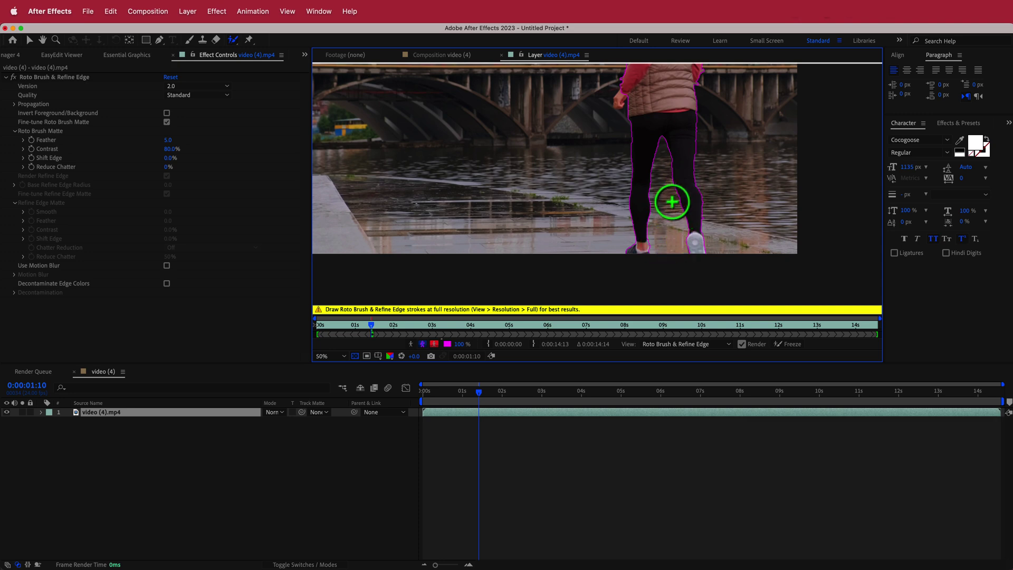
key(comma)
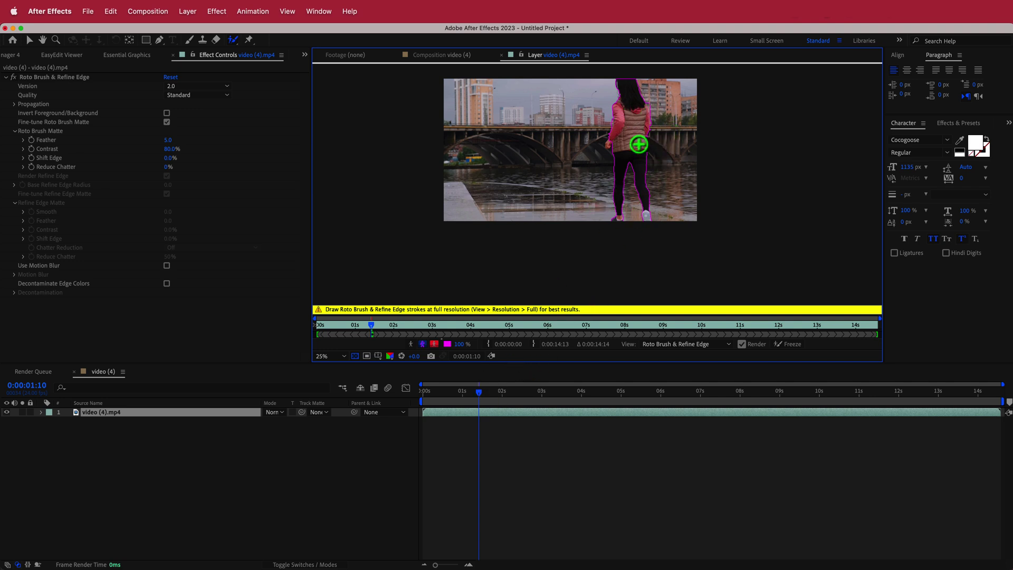
click(337, 356)
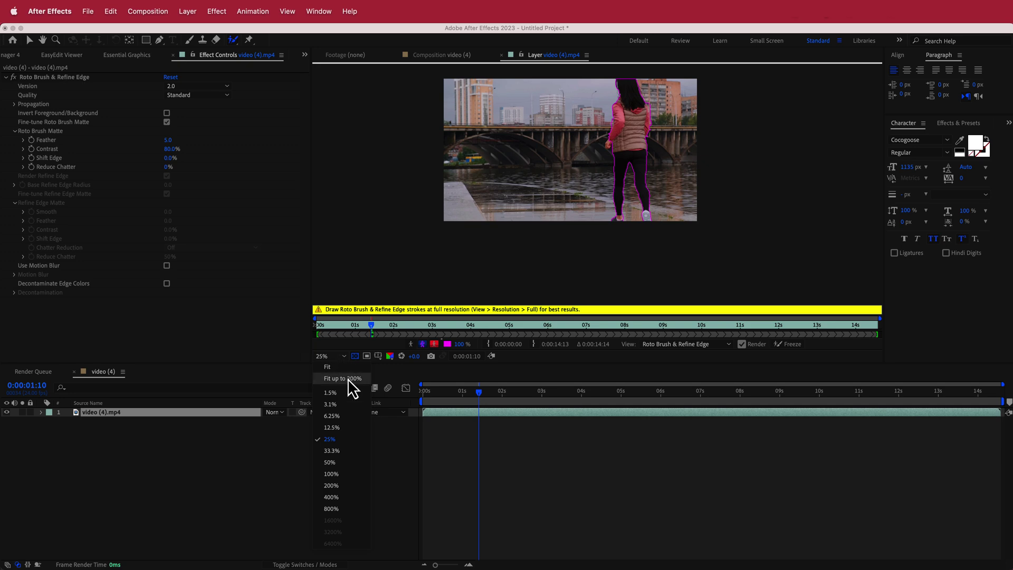
click(347, 378)
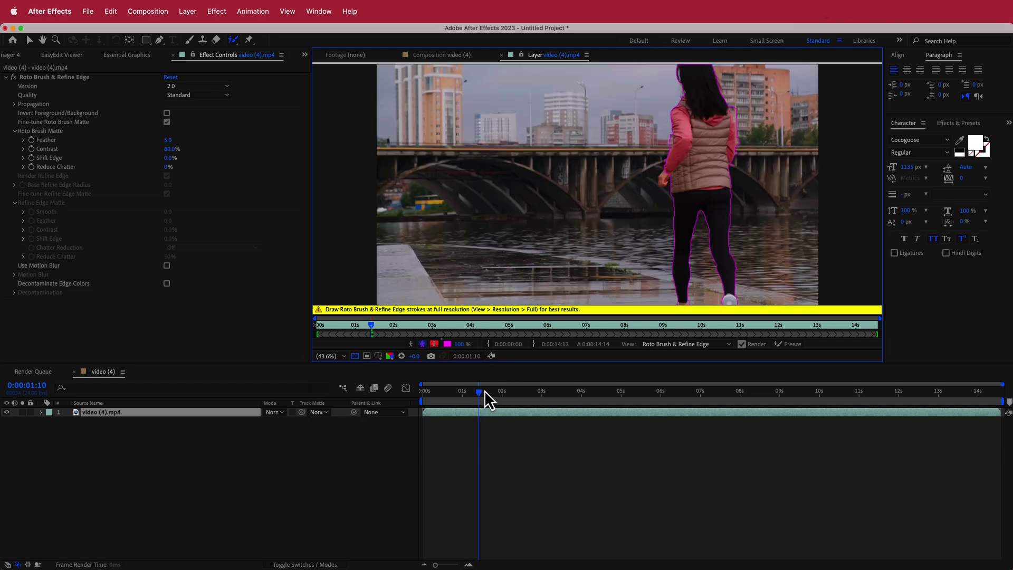
- Play the clip to propagate the runner's matte, then return to about 1 second 6 frames
key(space)
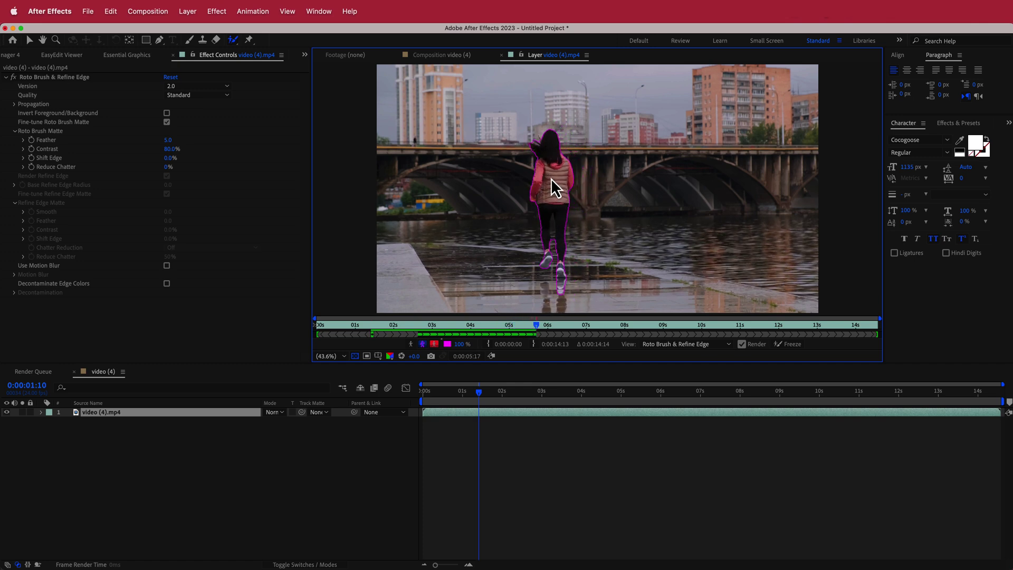
key(space)
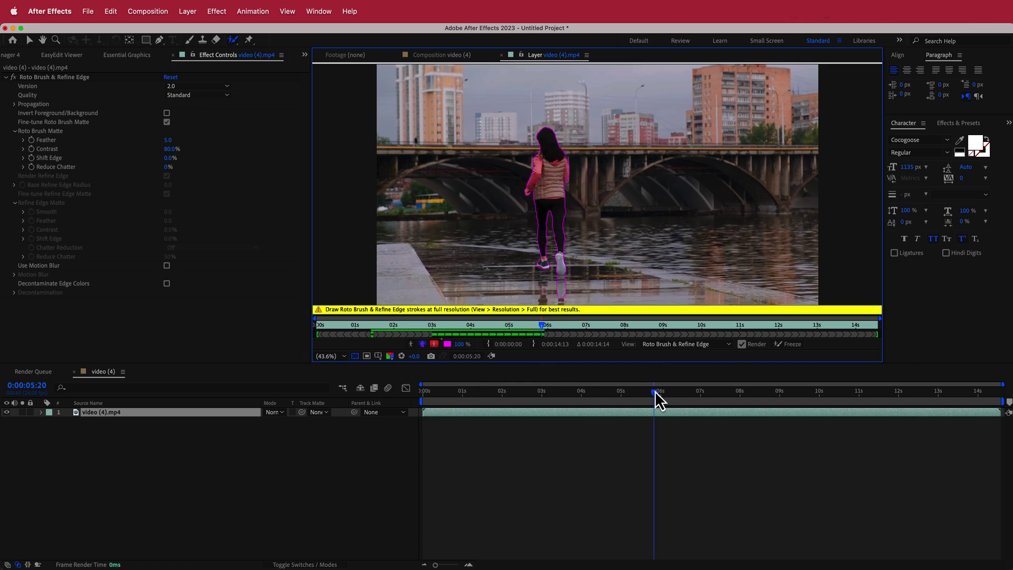
drag(654, 393, 414, 393)
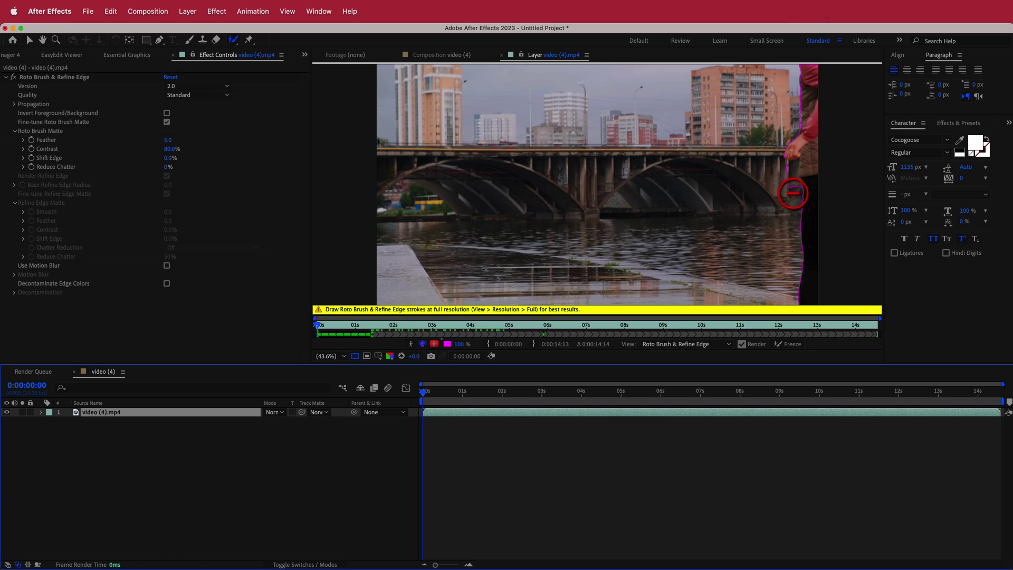
- Subtract stray background at the frame's right edge, re-propagate, and check frames through 3 seconds
drag(793, 193, 792, 182)
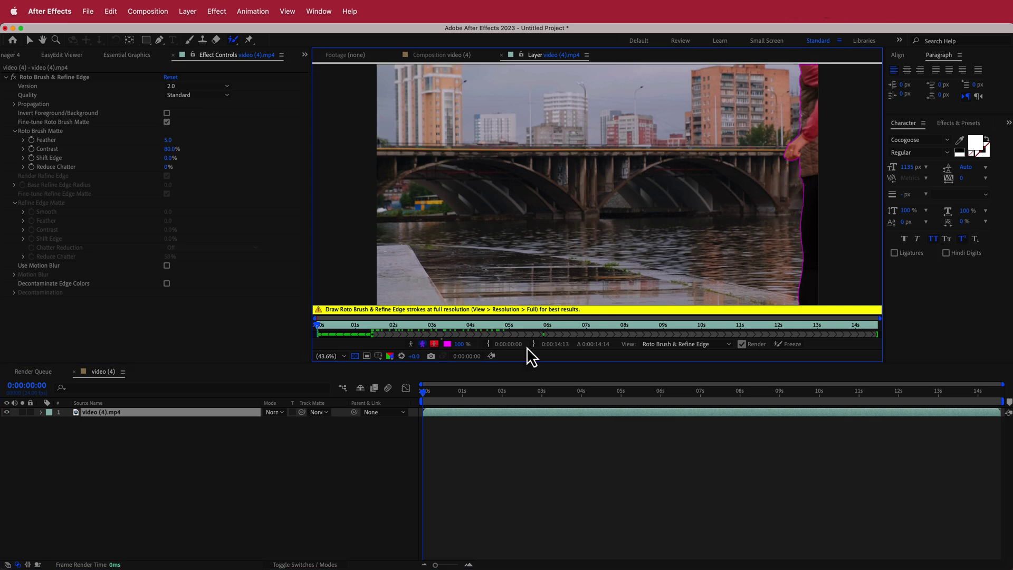
key(space)
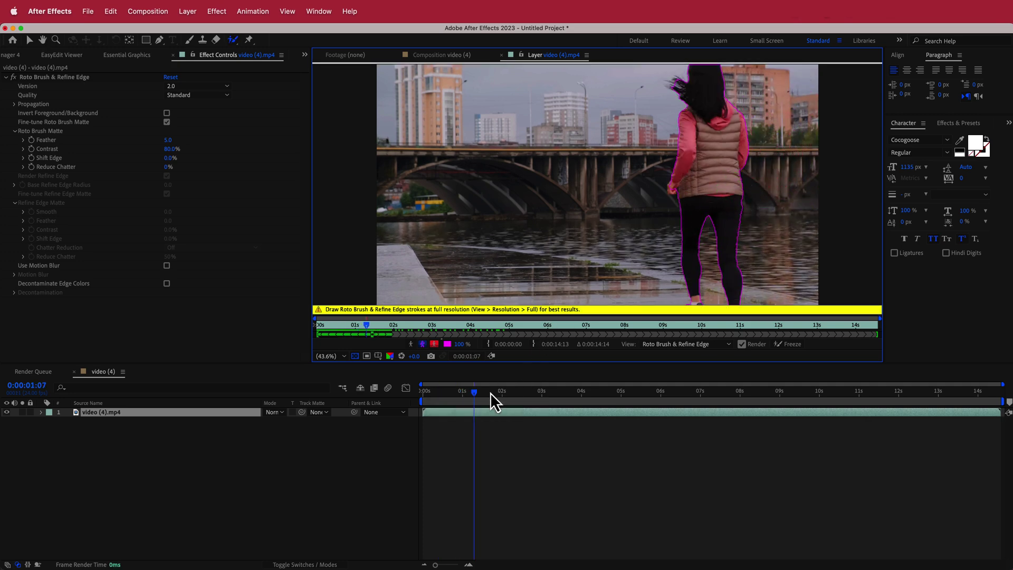
drag(476, 393, 520, 394)
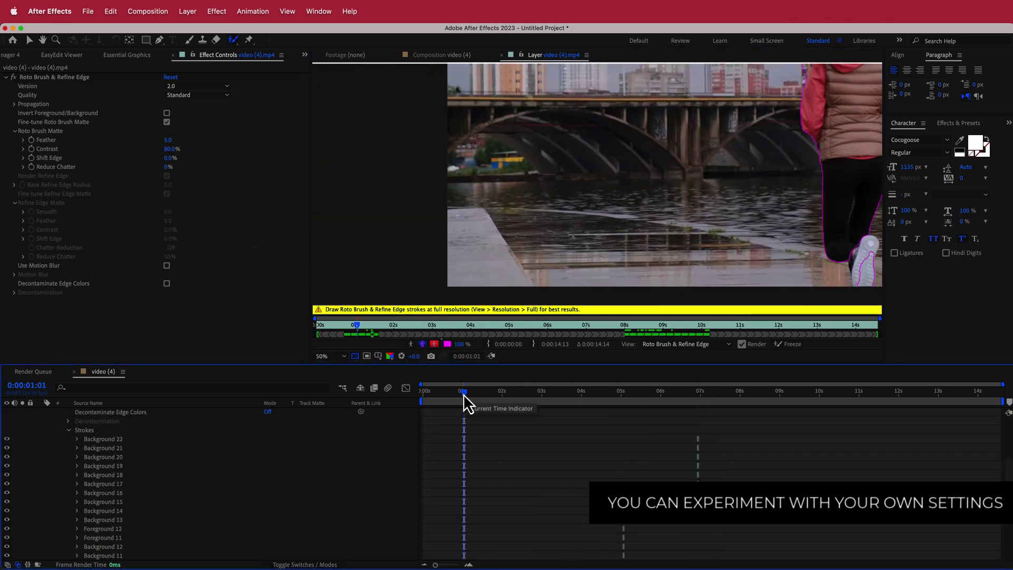
drag(463, 393, 544, 391)
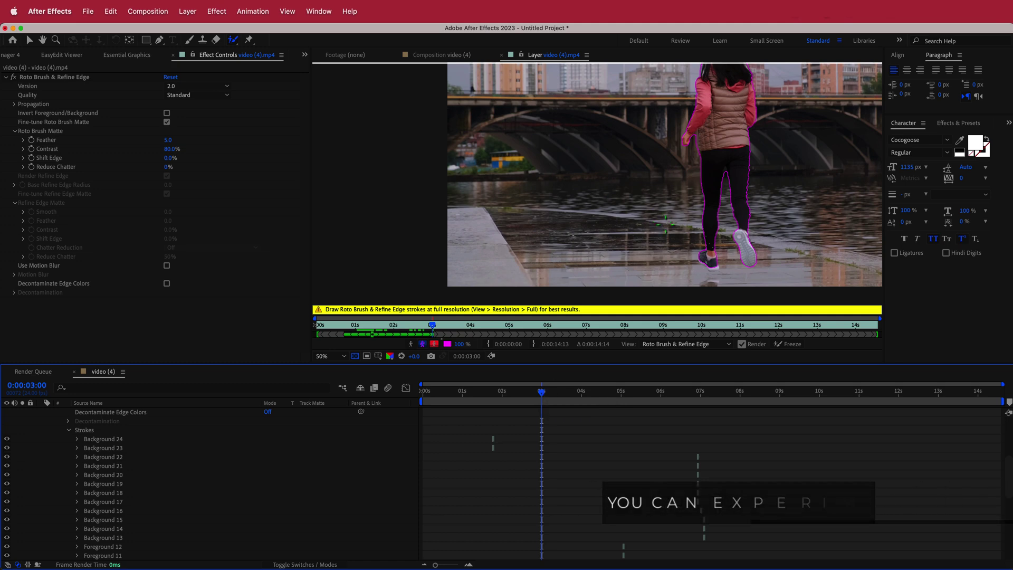
- Set Roto Brush & Refine Edge Quality to Best and Roto Brush Matte Feather to 10
click(69, 79)
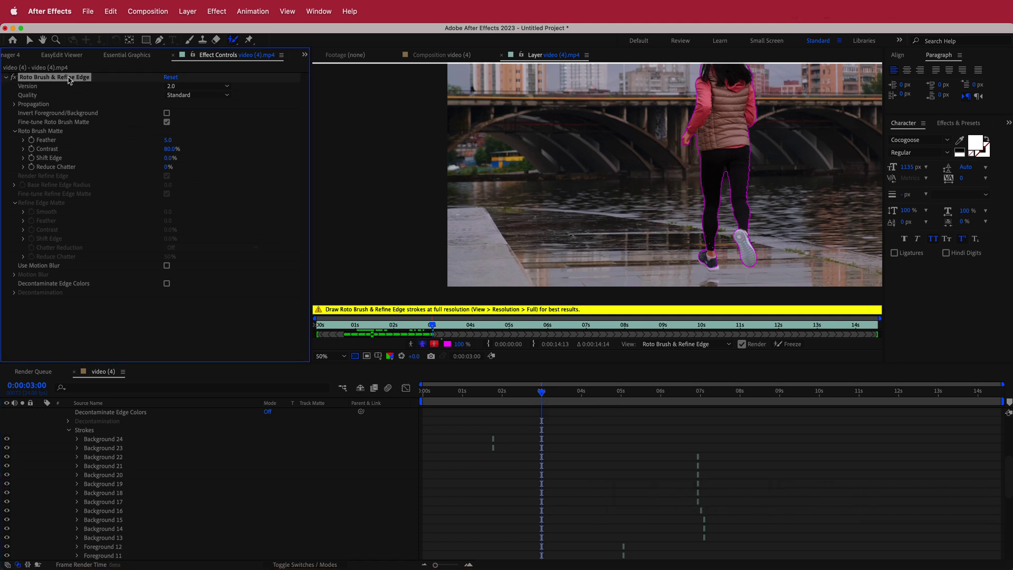
click(182, 95)
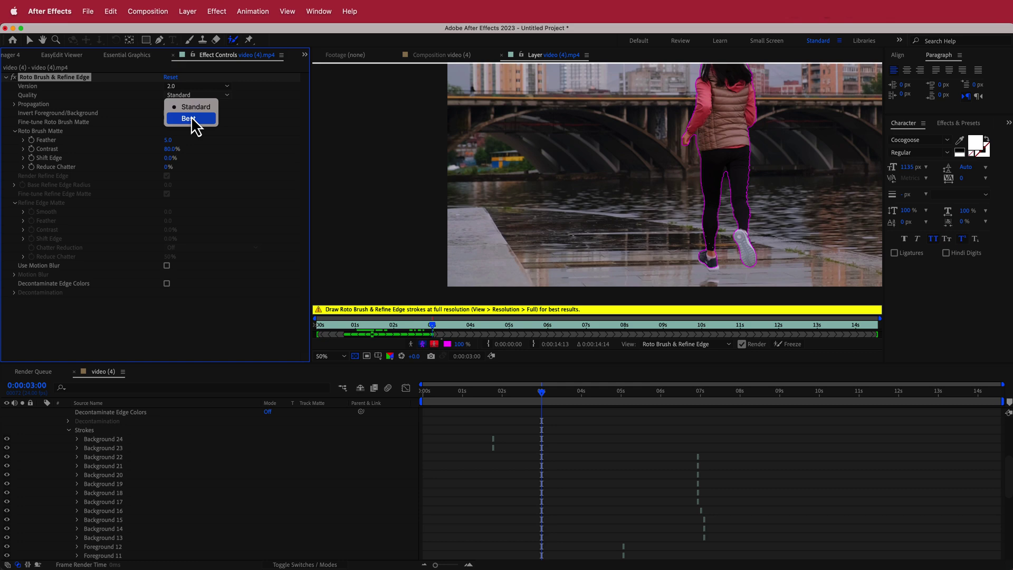
click(192, 118)
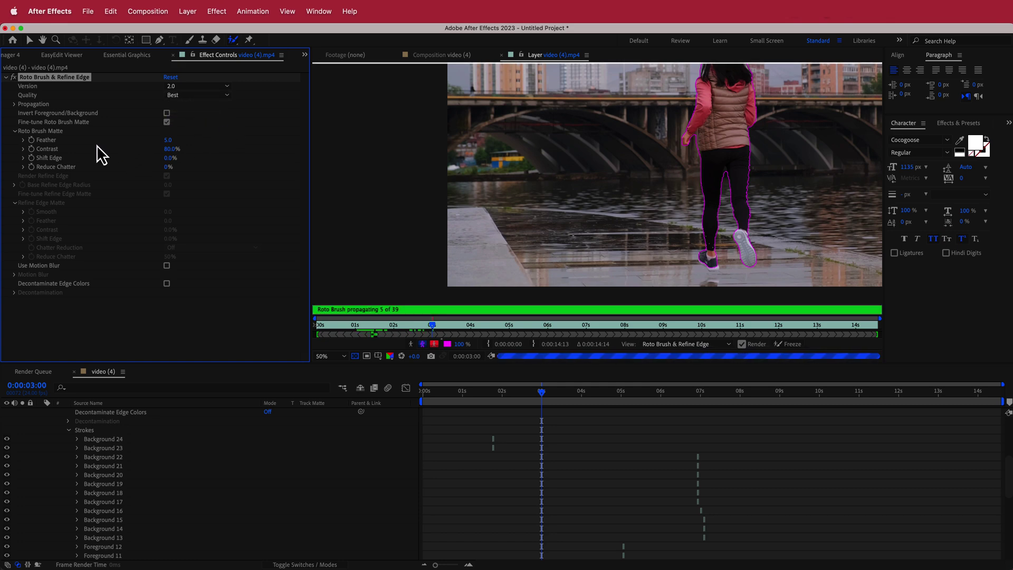
click(169, 140)
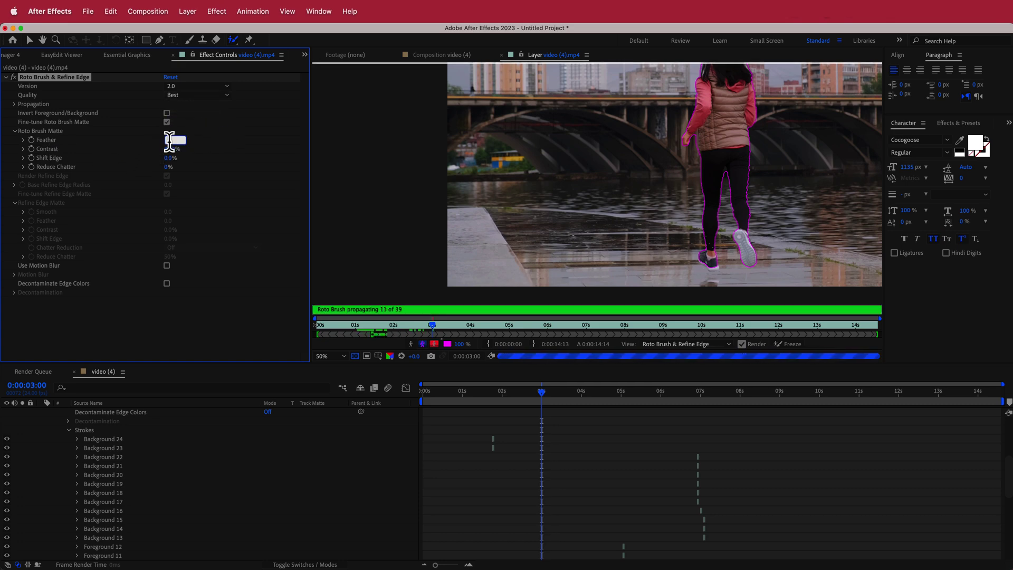
key(Return)
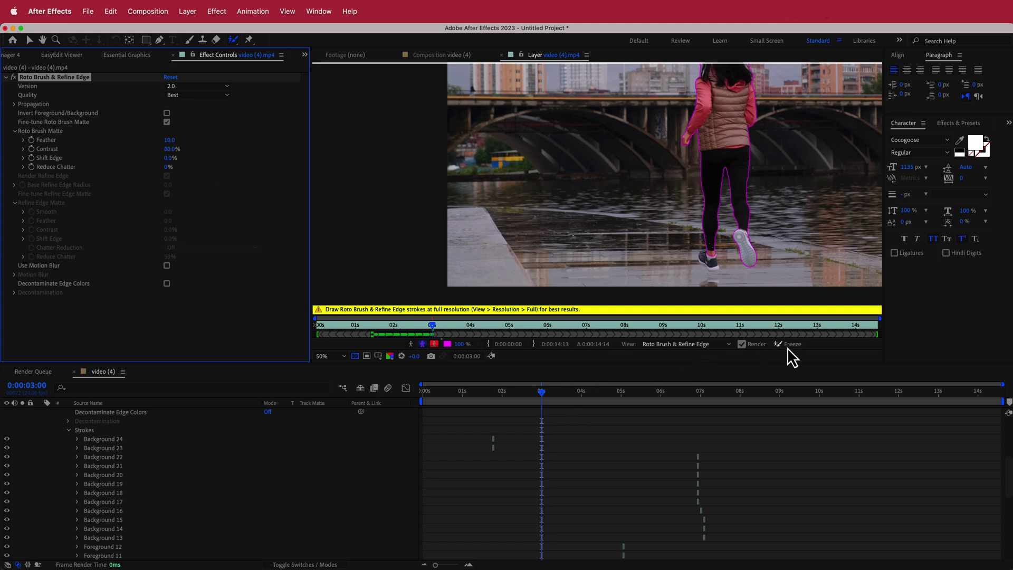
- Freeze the Roto Brush propagation from 0 s, then play and scrub around 3 seconds to check the cut-out
drag(543, 394, 401, 391)
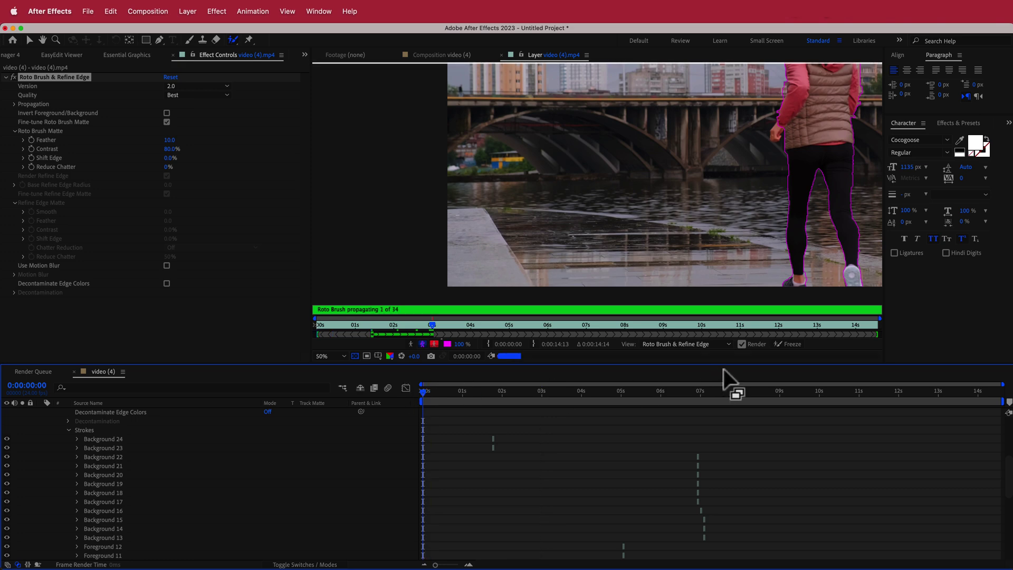
click(787, 346)
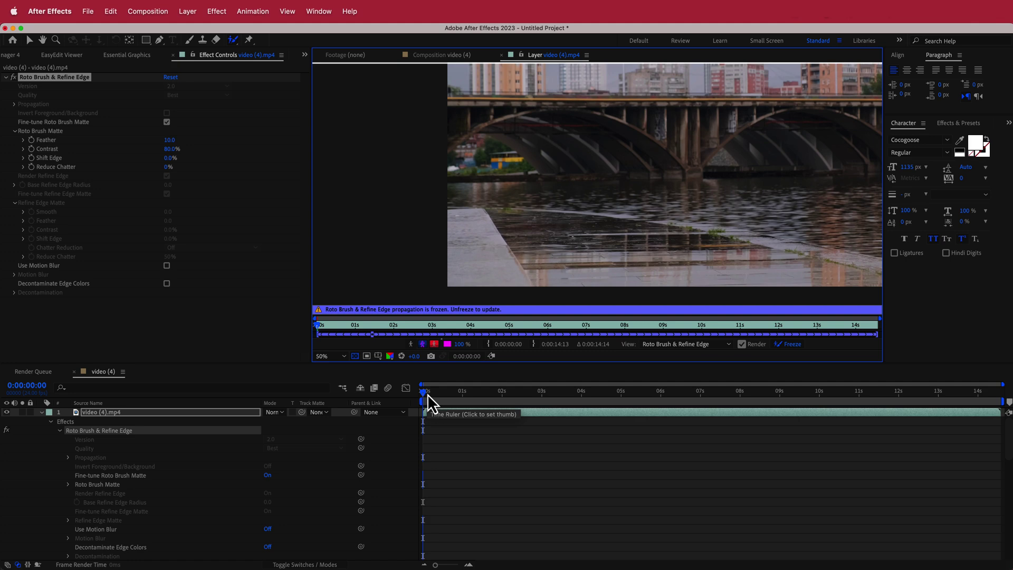
key(space)
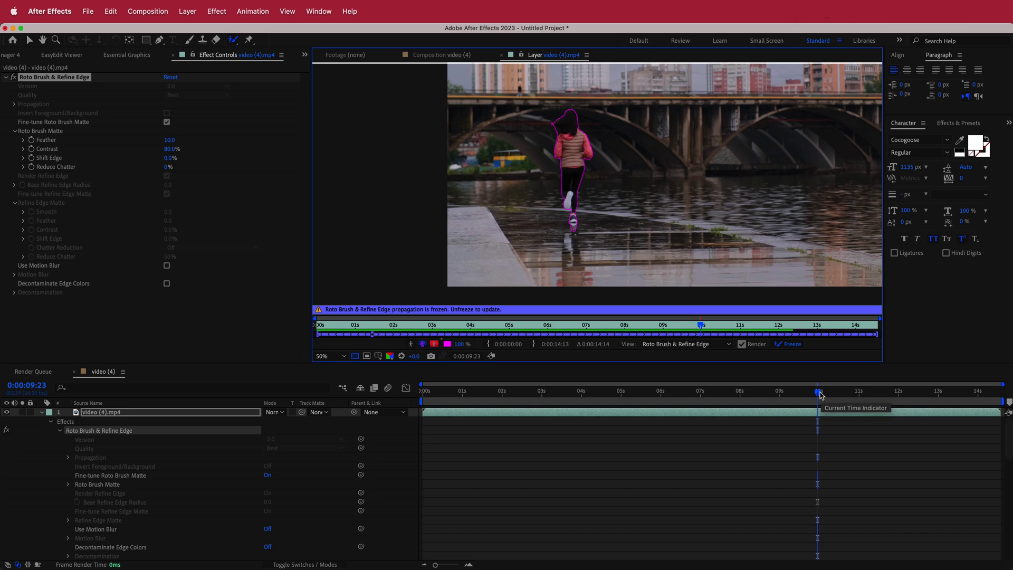
drag(819, 394, 642, 395)
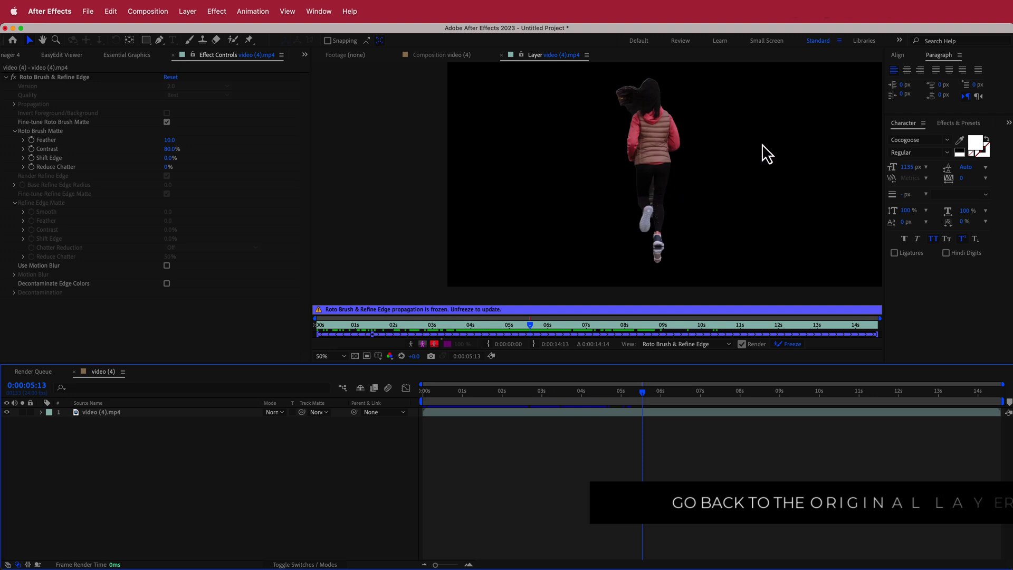
mouse_move(644, 394)
mouse_down()
mouse_move(660, 391)
mouse_move(643, 389)
mouse_up()
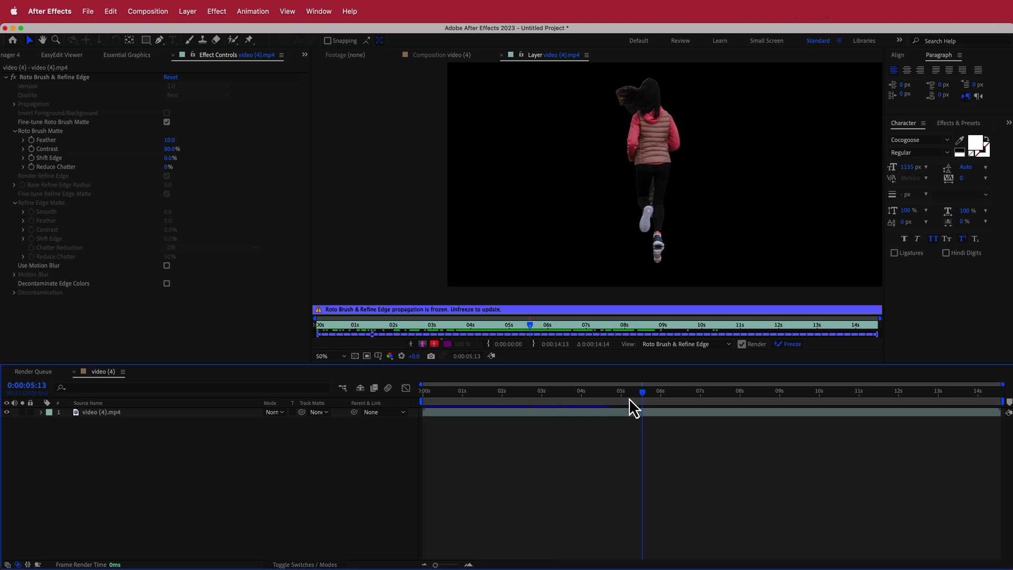
drag(644, 392, 564, 394)
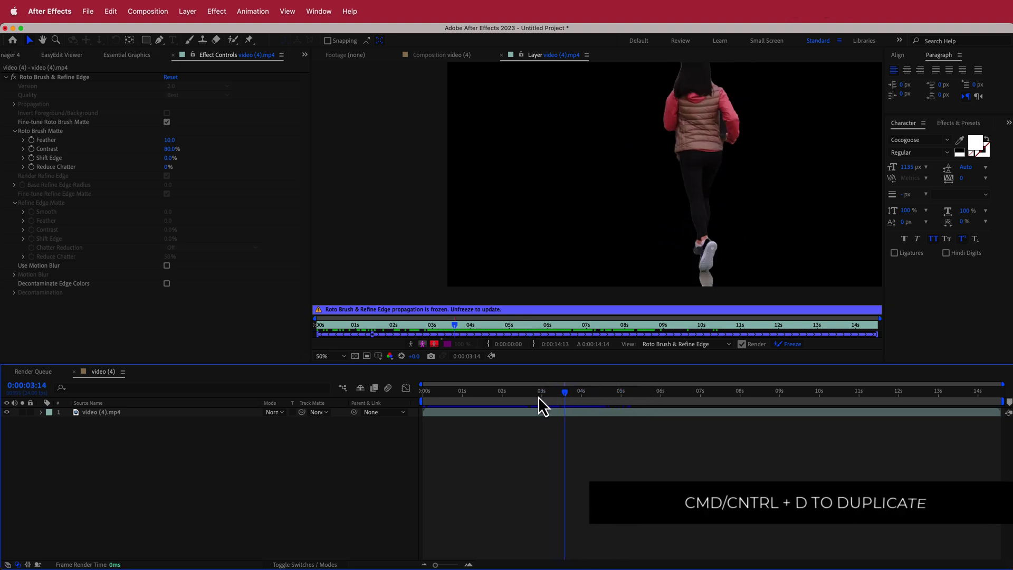
- Duplicate the video layer and delete Roto Brush & Refine Edge from the lower copy
click(438, 54)
click(134, 414)
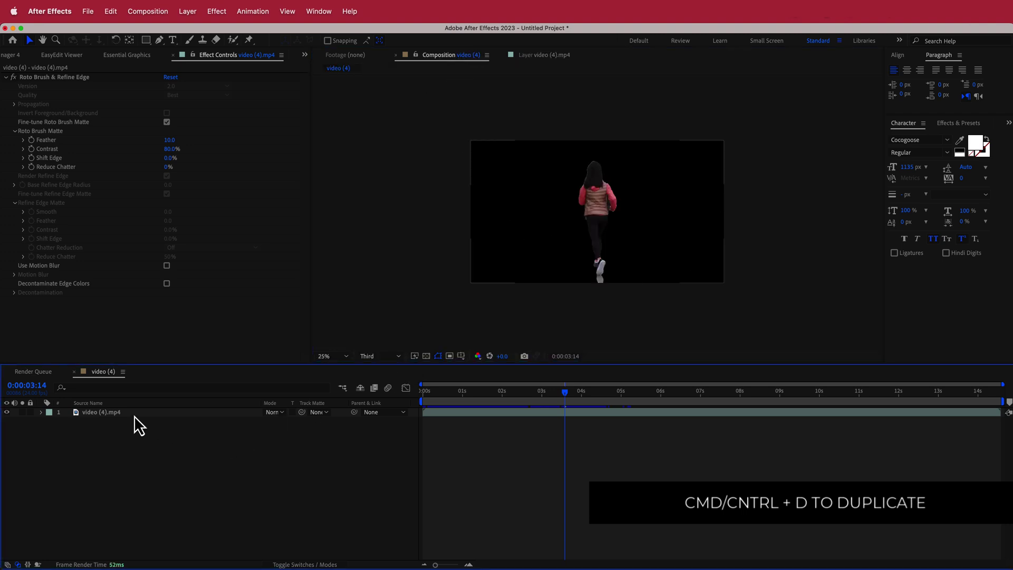
click(104, 415)
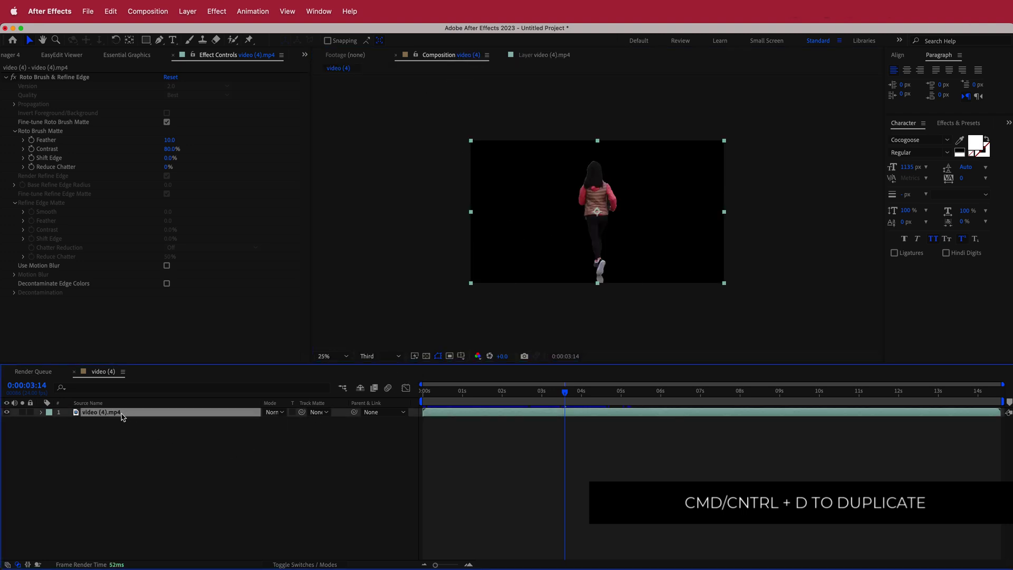
key(super+d)
click(109, 428)
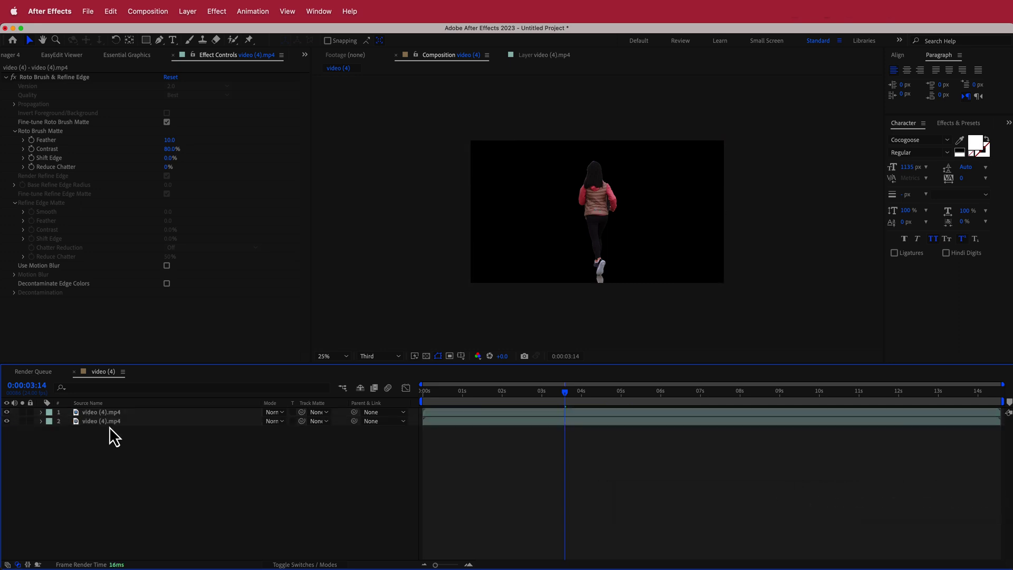
click(106, 422)
click(91, 78)
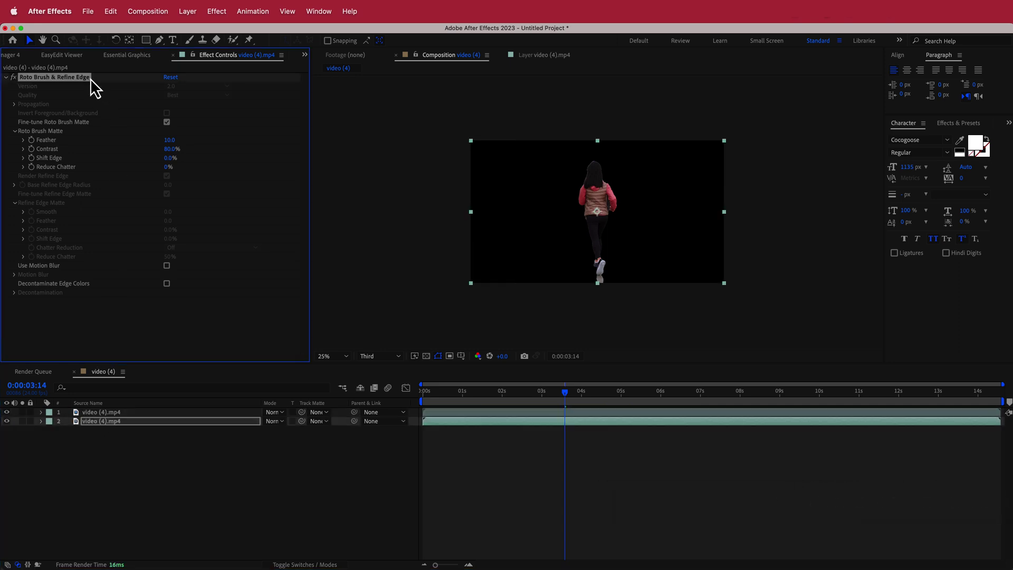
key(Delete)
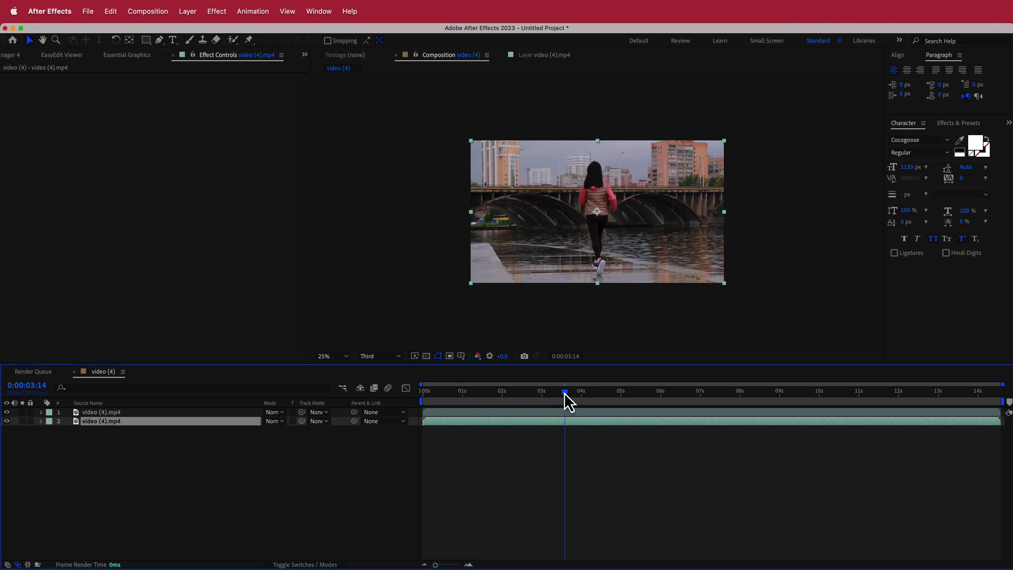
- Preview the layered result, toggling the background copy's visibility to check the cut-out
drag(564, 392, 709, 392)
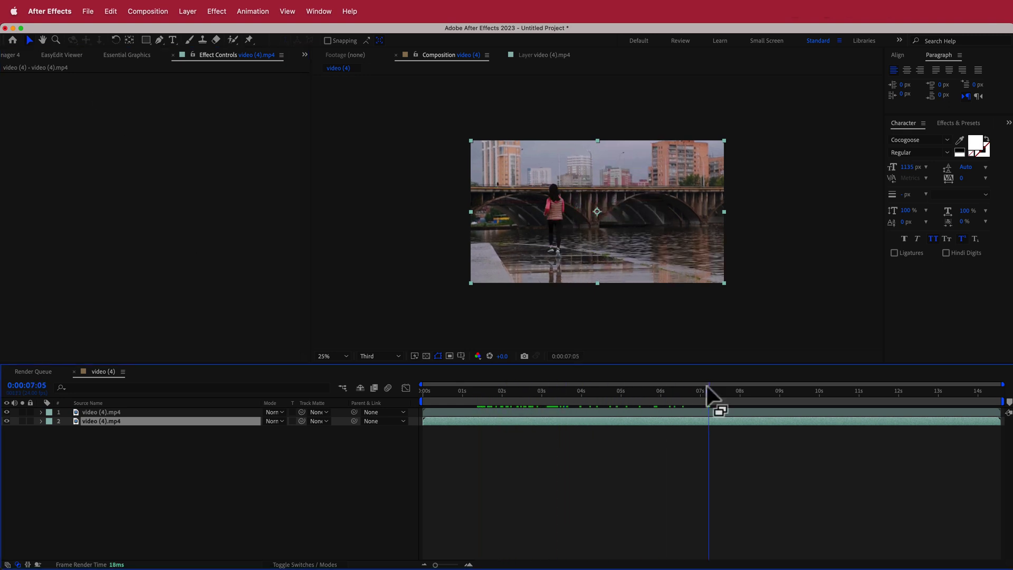
click(7, 421)
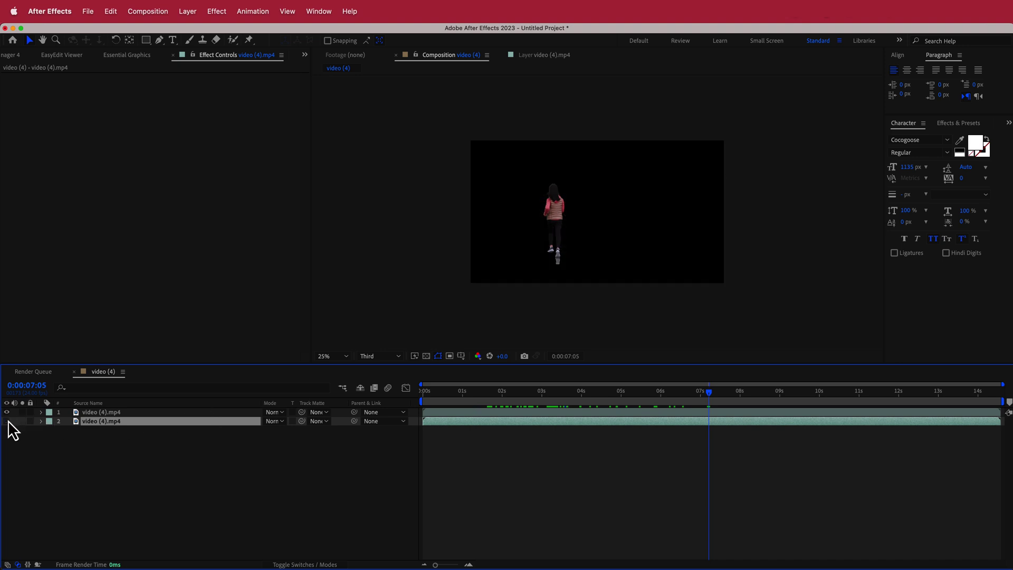
click(7, 422)
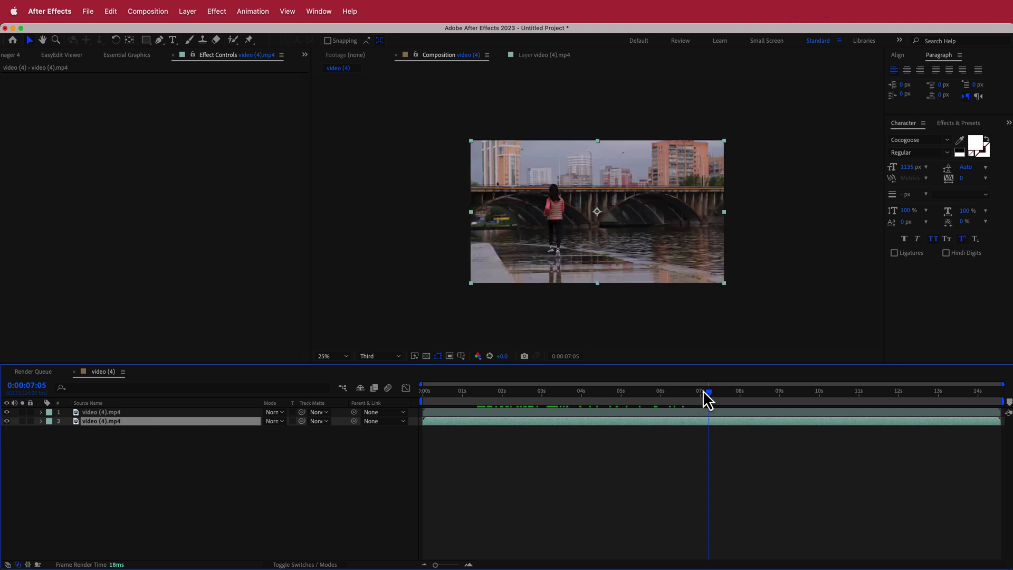
drag(704, 392, 557, 392)
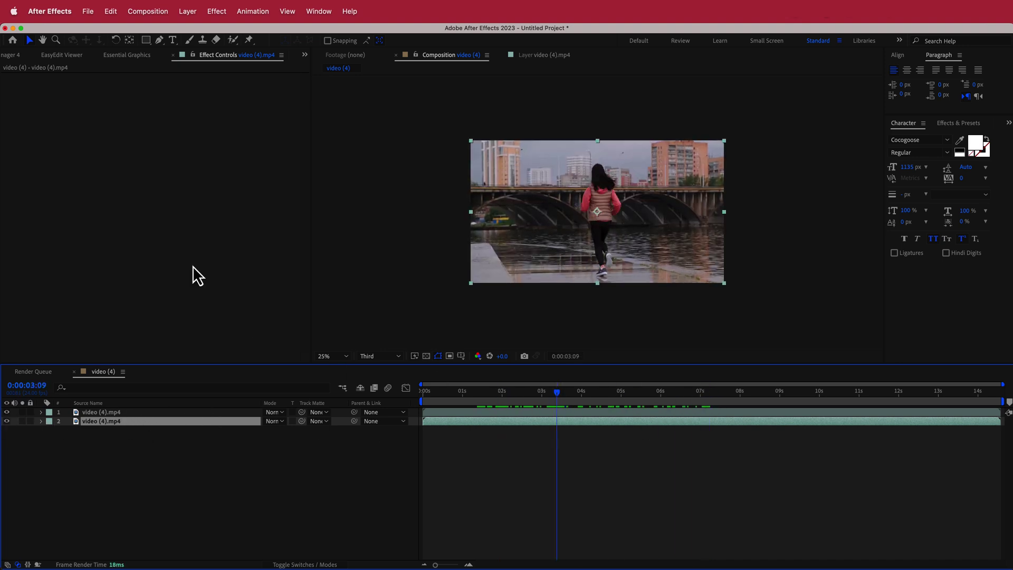
drag(98, 376, 148, 370)
- Create a text layer reading TEXT with a 1296 px font size
right_click(344, 415)
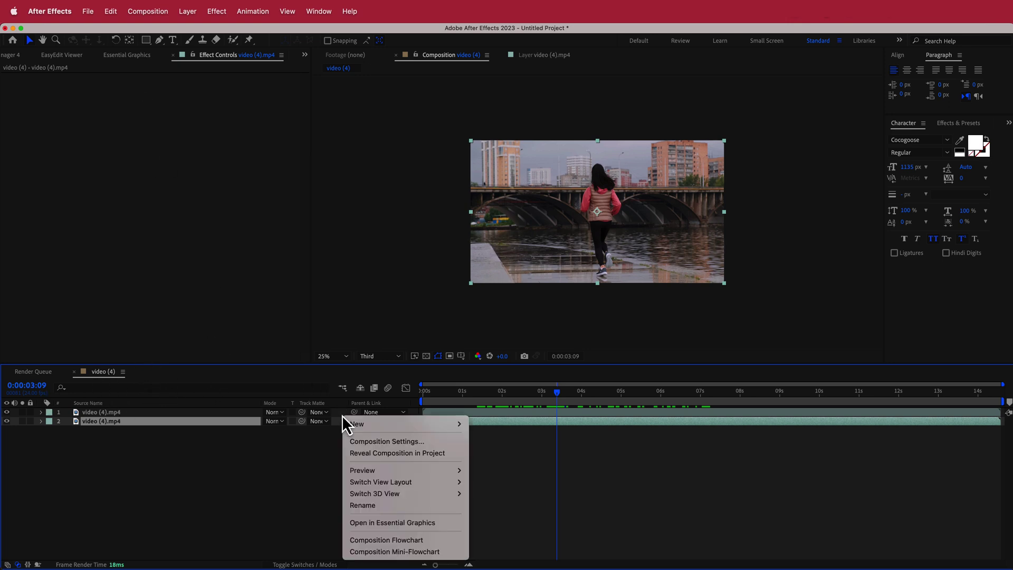
mouse_move(441, 426)
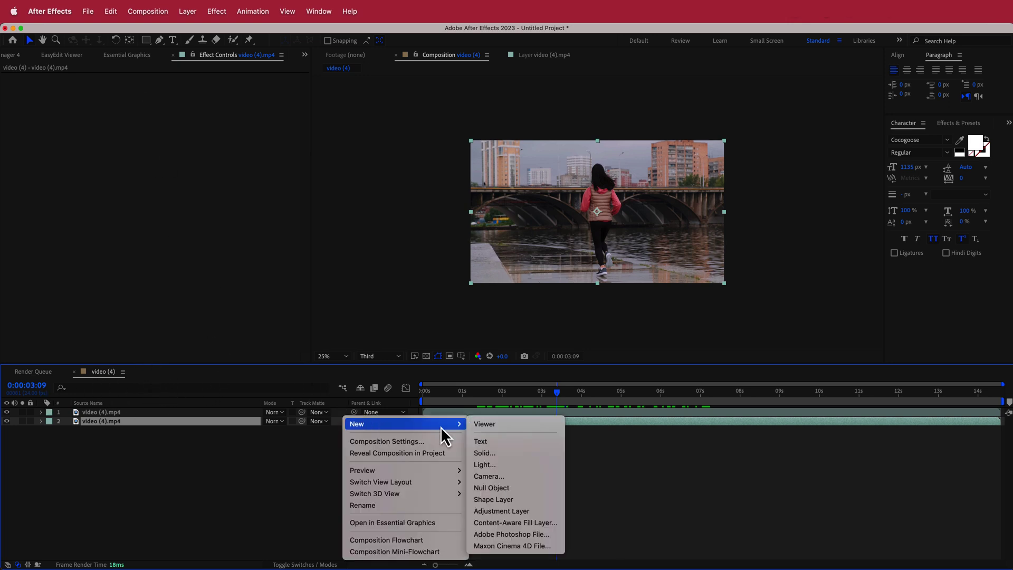
click(505, 444)
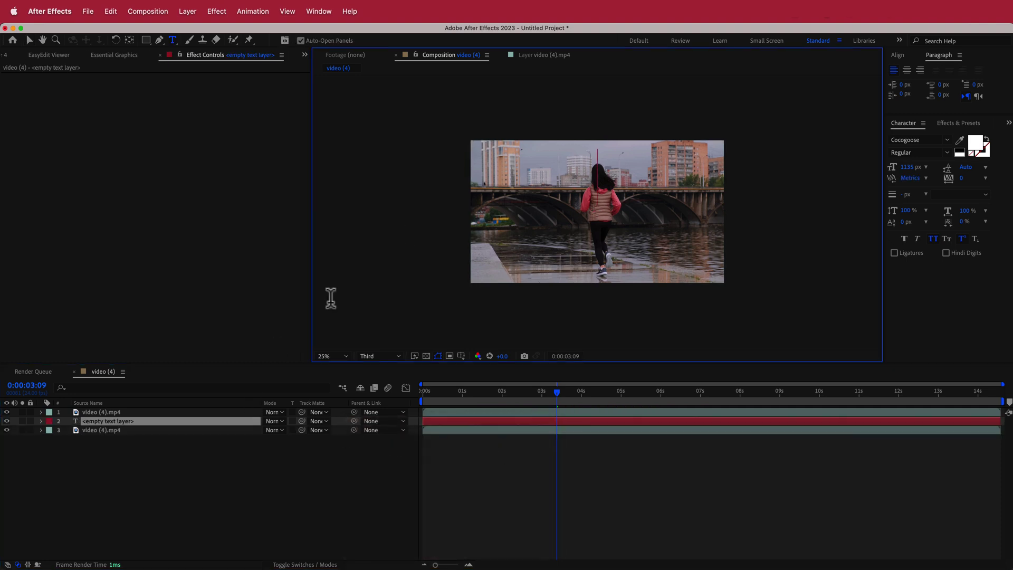
text(TEXT)
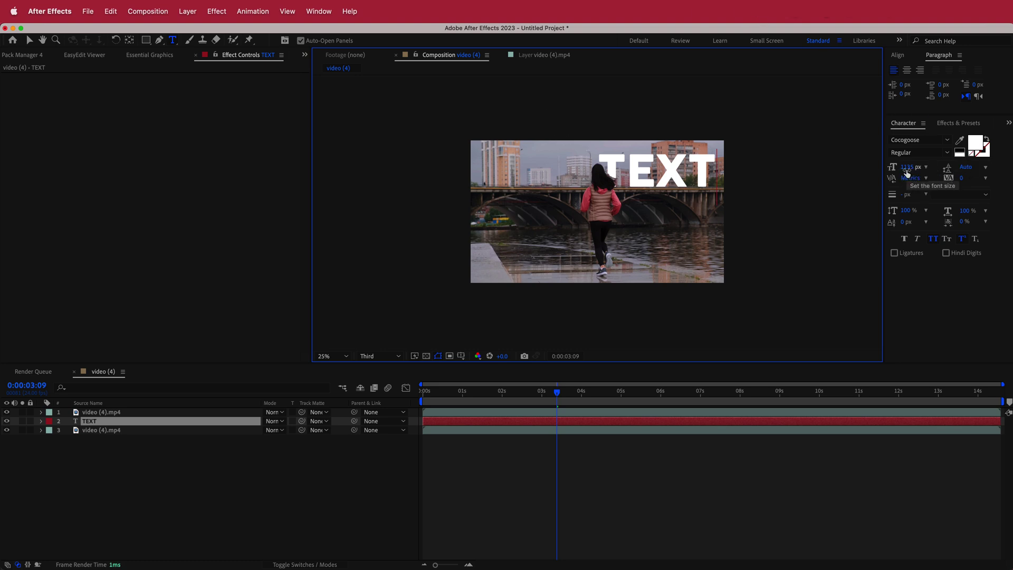
drag(907, 174, 913, 171)
key(Escape)
- Centre the TEXT in the frame, scale it up, and centre its anchor point, previewing near 3 seconds
key(v)
drag(633, 176, 578, 208)
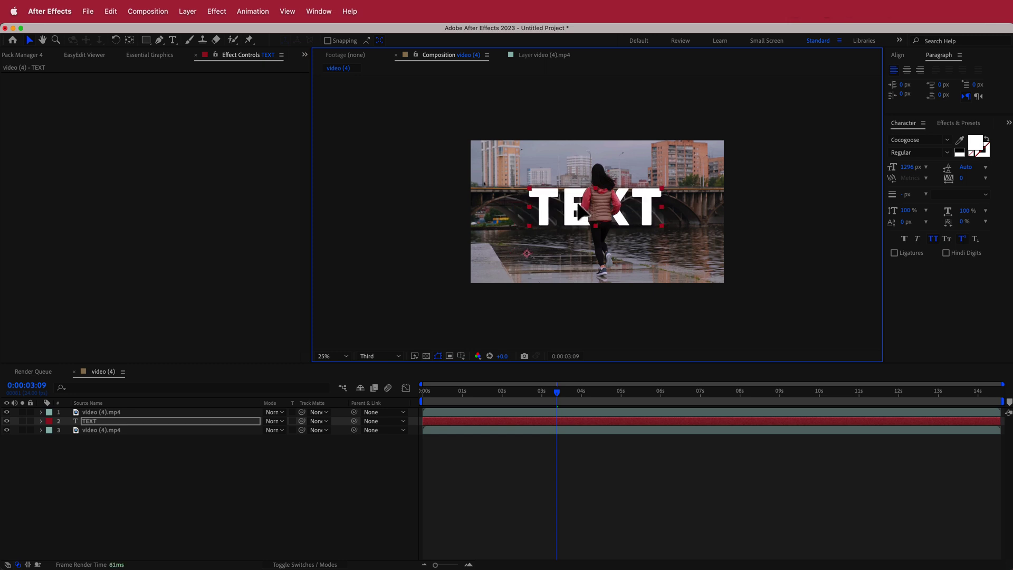
key(alt+shift+KP_Add)
key(alt+shift+KP_Add)
key(alt+shift+KP_Add)
key(alt+shift+KP_Add)
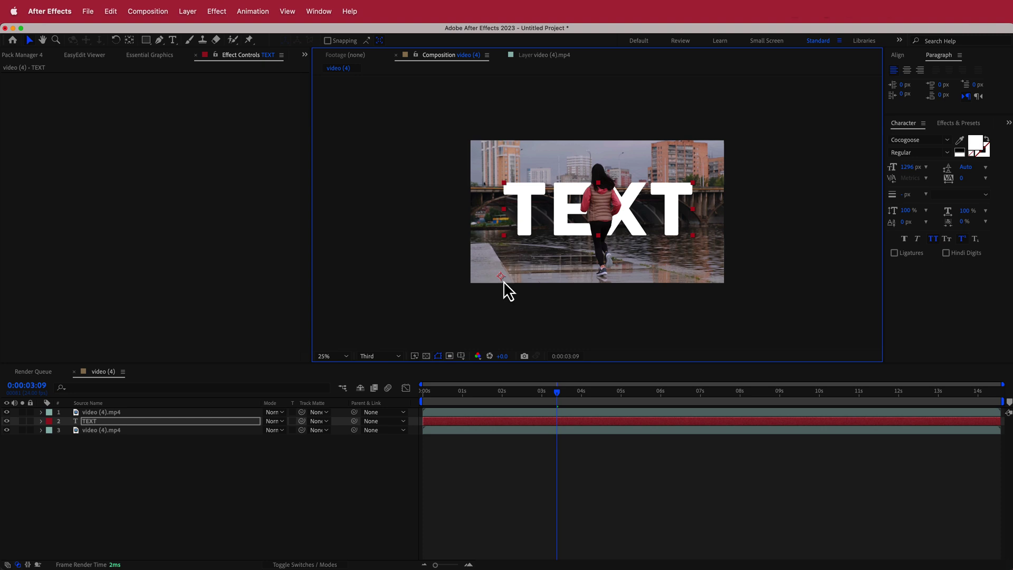
double_click(131, 42)
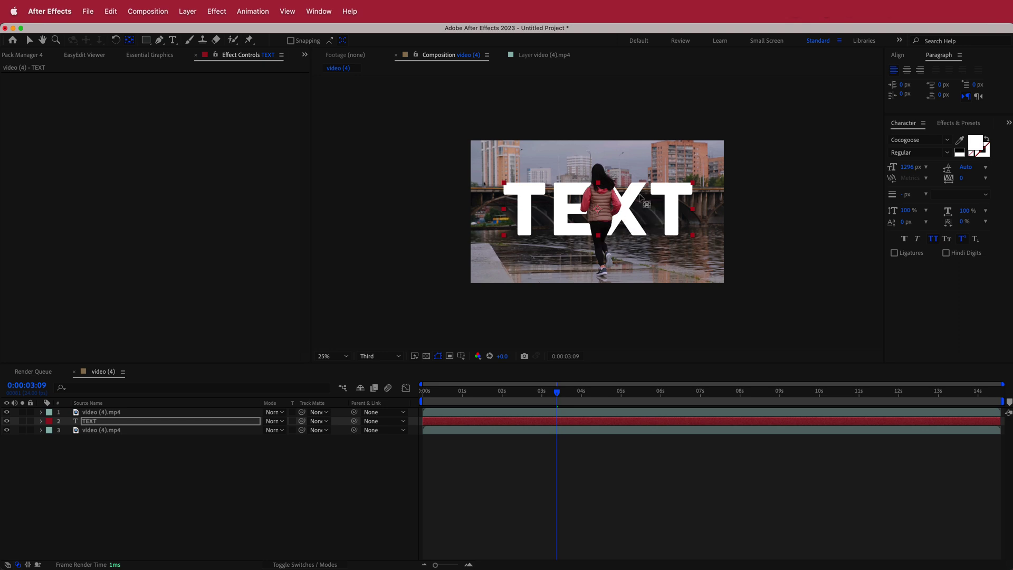
click(557, 391)
drag(557, 391, 535, 402)
- Rename the bottom video layer to BG
click(132, 444)
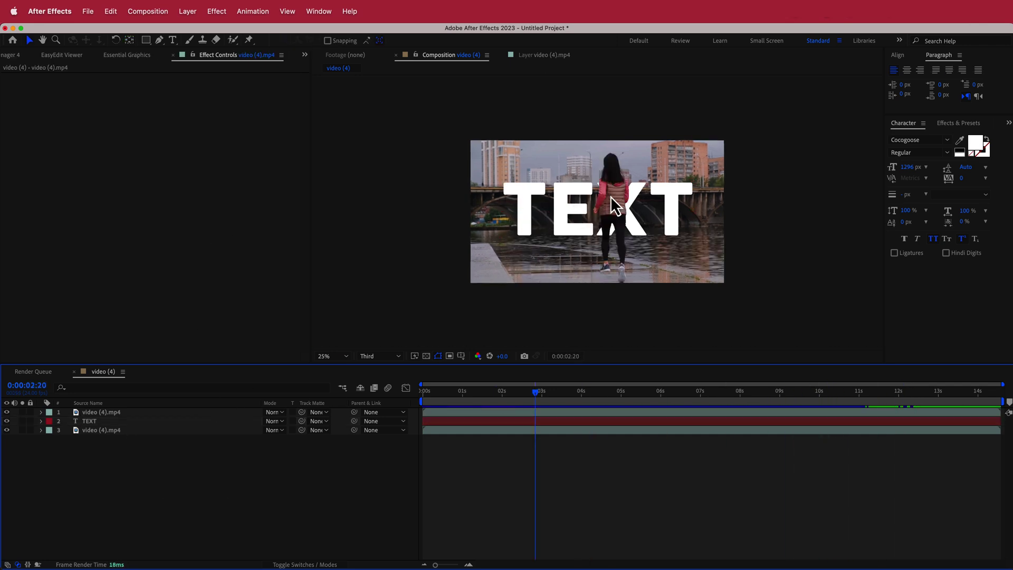
click(117, 430)
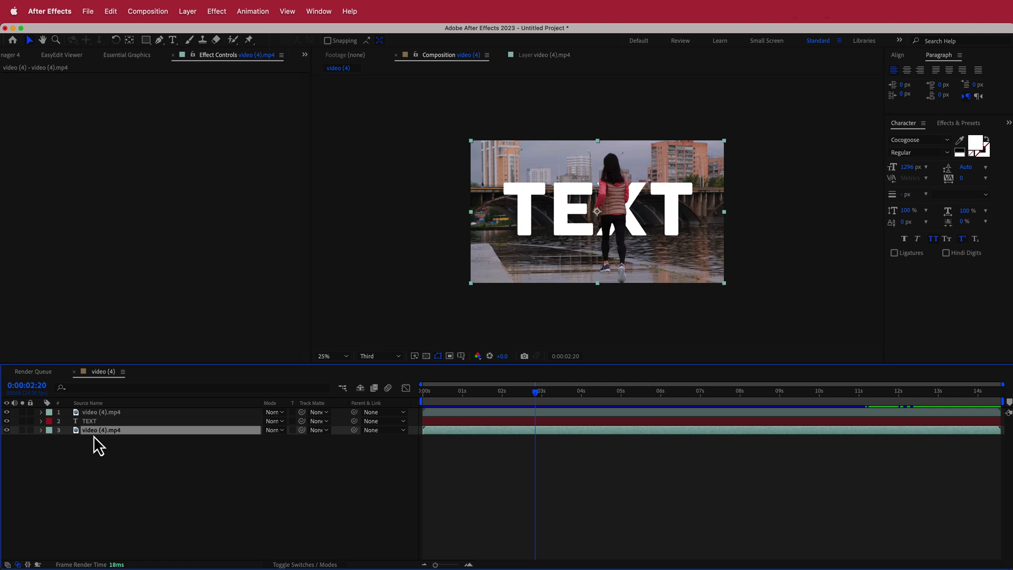
key(Return)
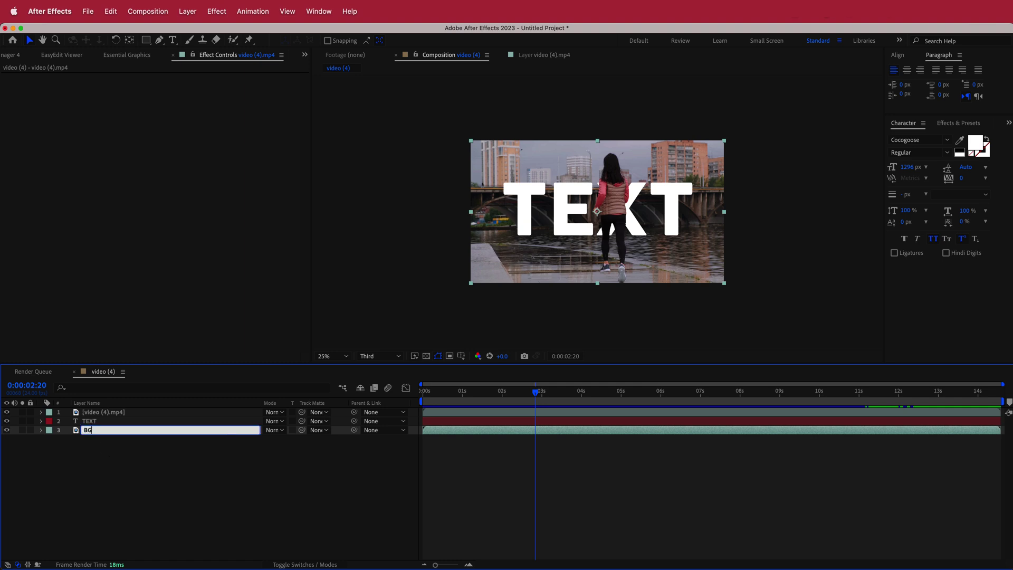
key(Return)
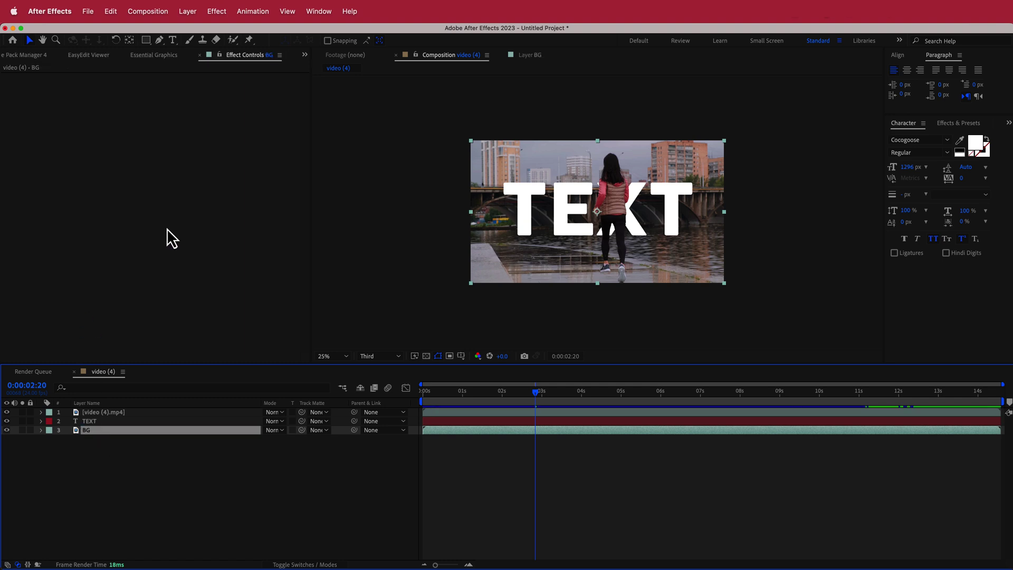
- Apply Hue/Saturation to BG with Master Saturation around -91, and scrub to check it
key(ctrl+space)
text(hue)
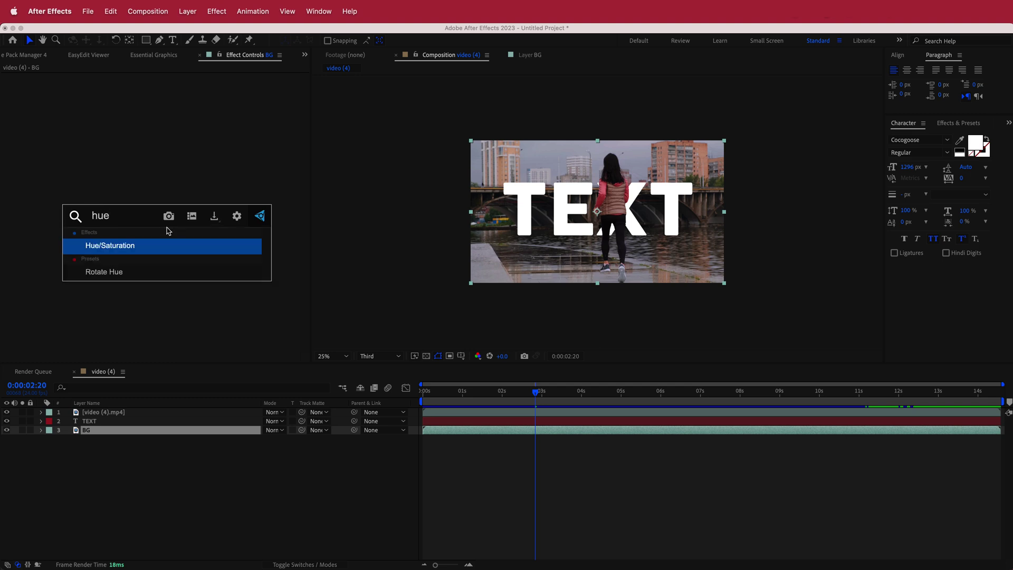
click(152, 250)
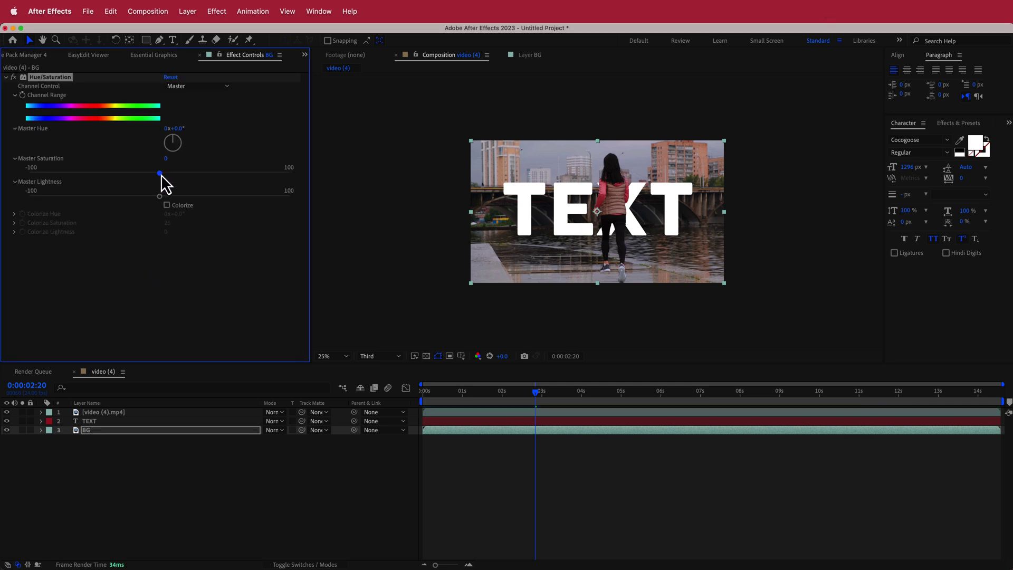
drag(157, 176, 42, 177)
drag(539, 402, 772, 379)
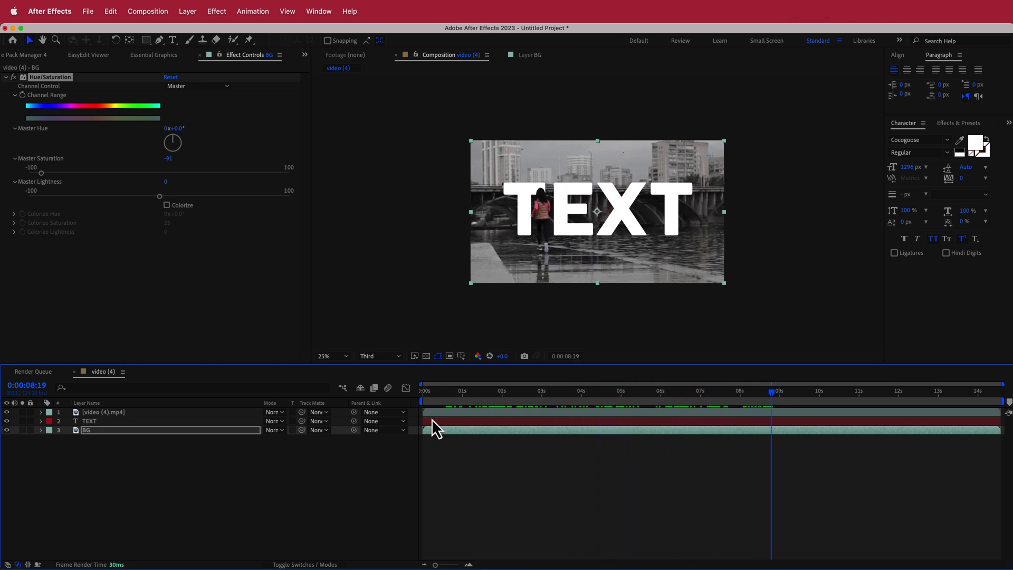
click(109, 412)
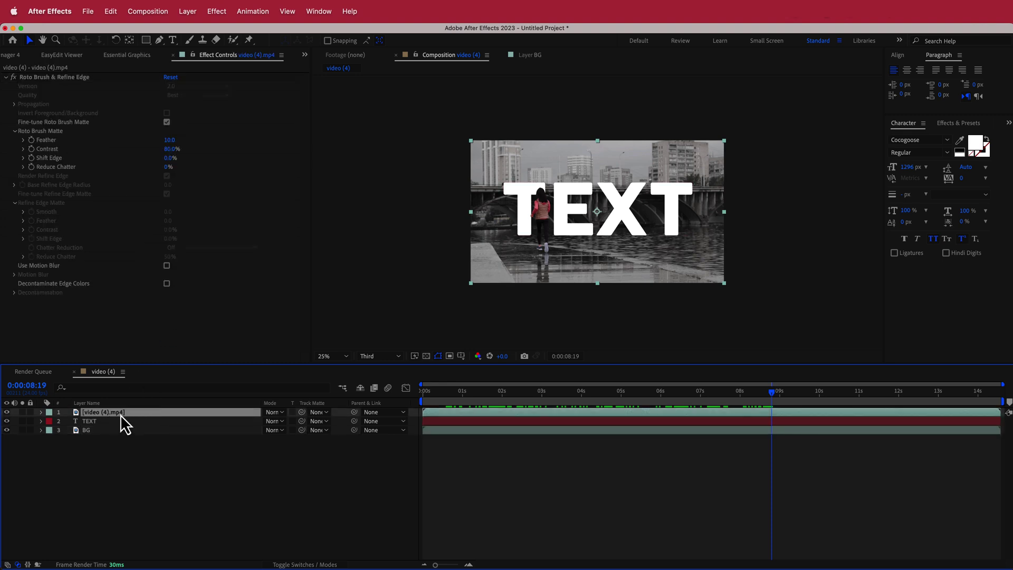
- Add Lumetri Color to the runner layer and expand its Creative section, leaving the input LUT unset
key(ctrl+space)
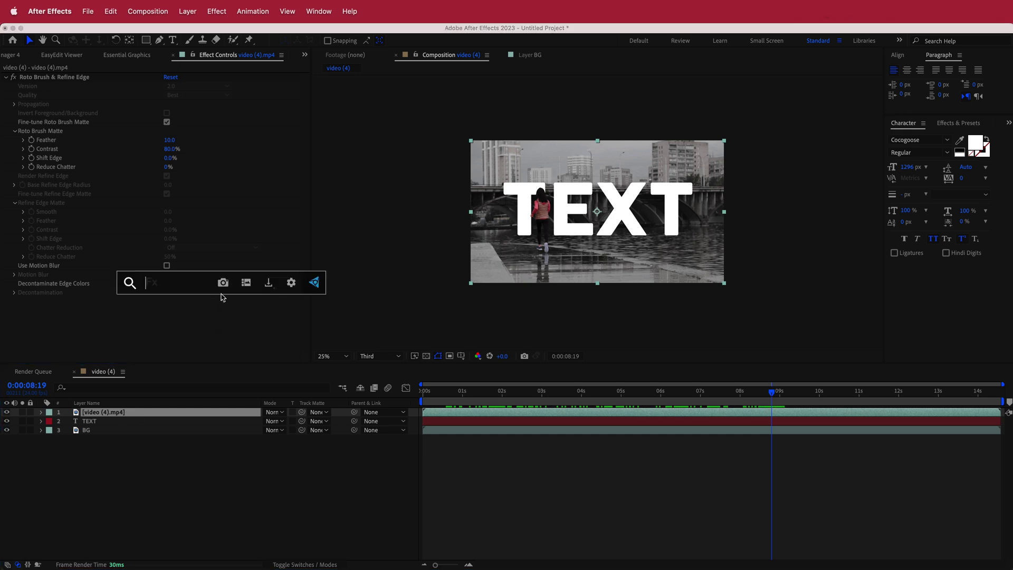
text(lum)
key(Down)
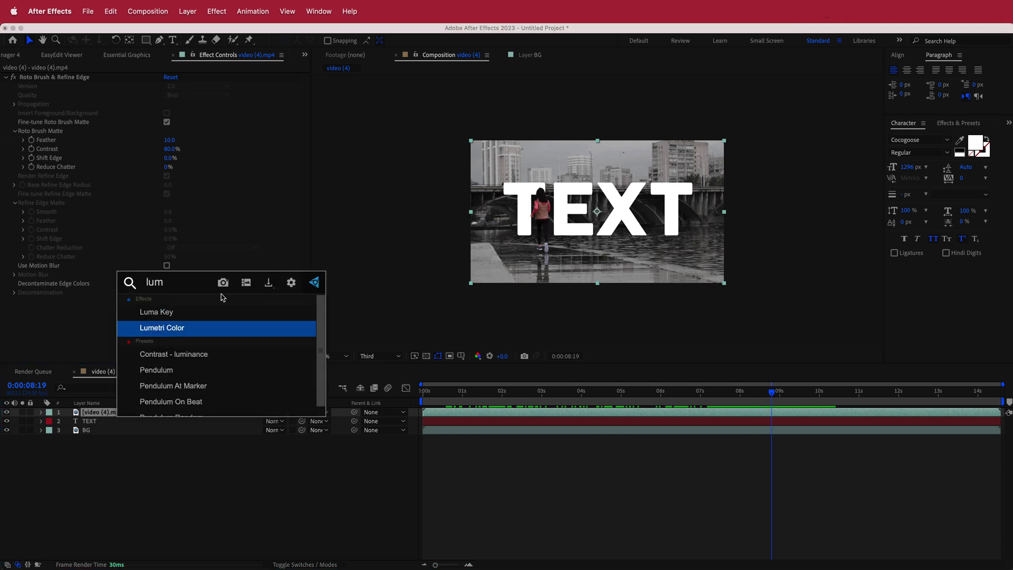
key(Return)
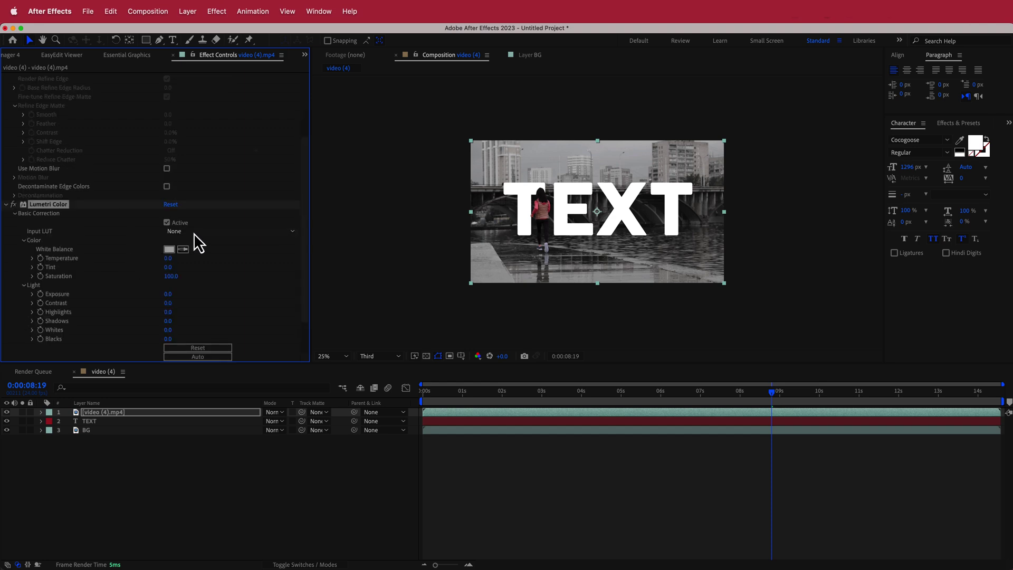
click(194, 233)
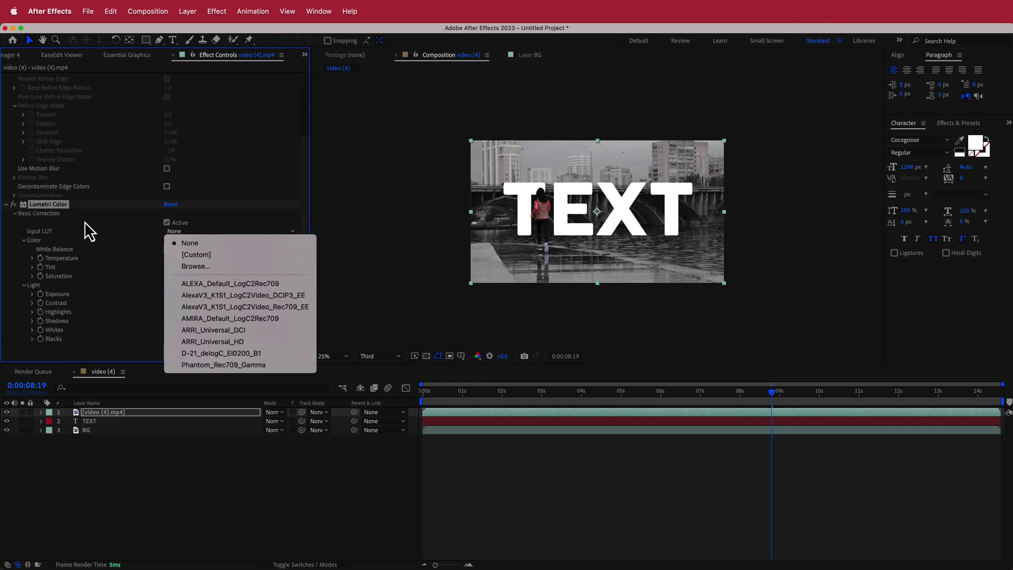
click(24, 242)
click(16, 215)
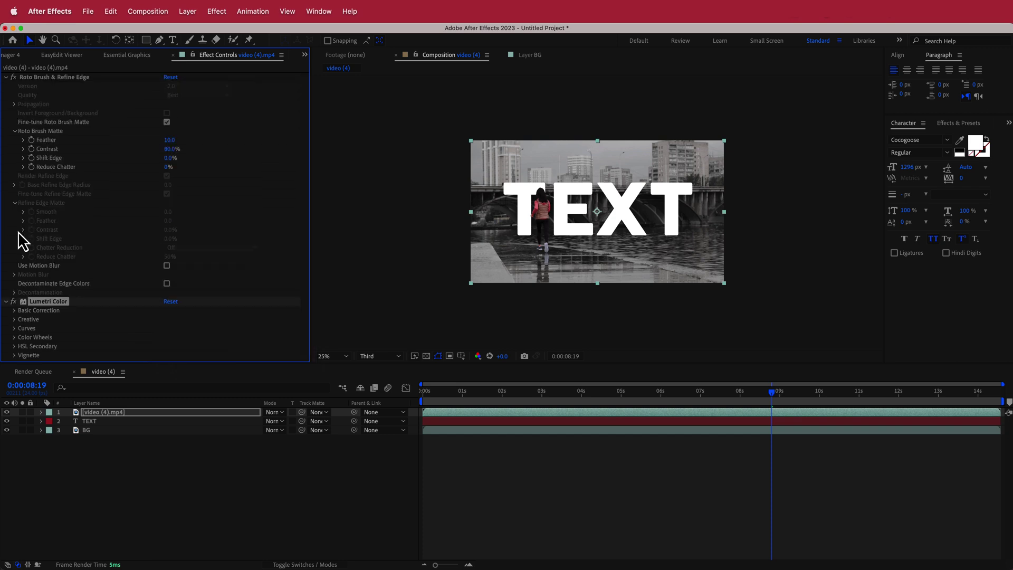
click(15, 320)
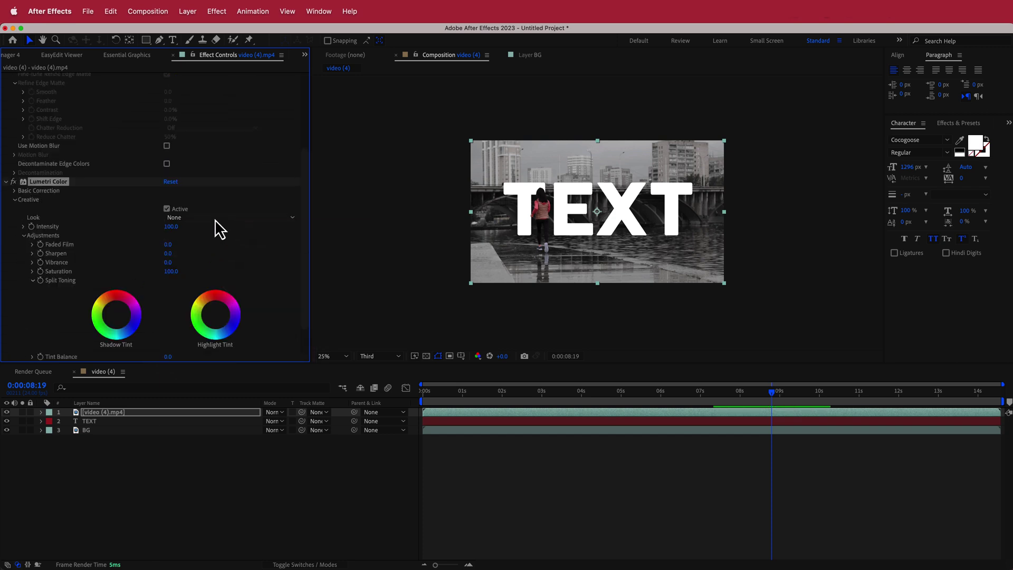
- Try creative looks starting with SL BLUE DAY4NITE, settling on SL CLEAN FUJI B SOFT at 100 intensity
click(215, 219)
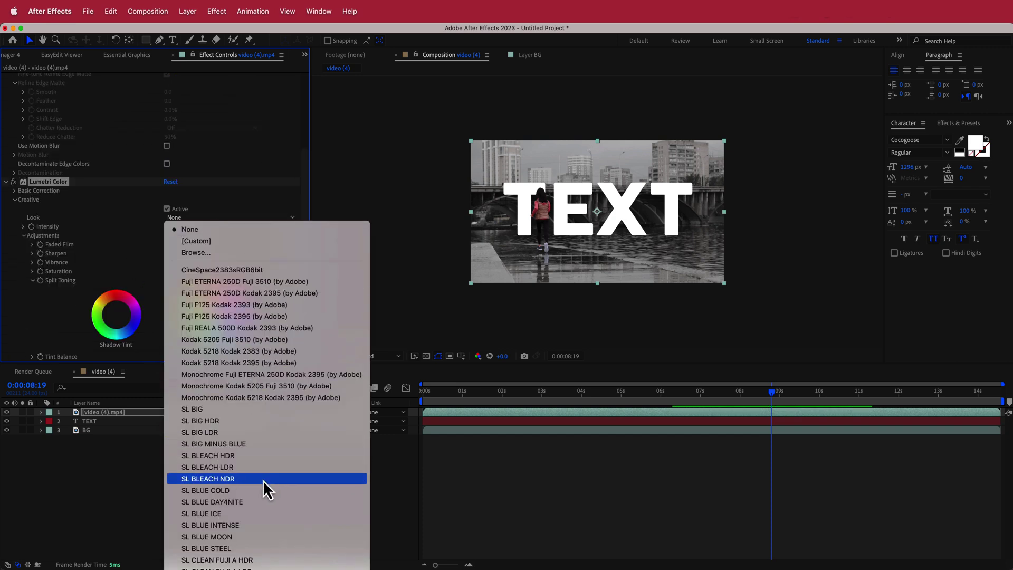
click(256, 503)
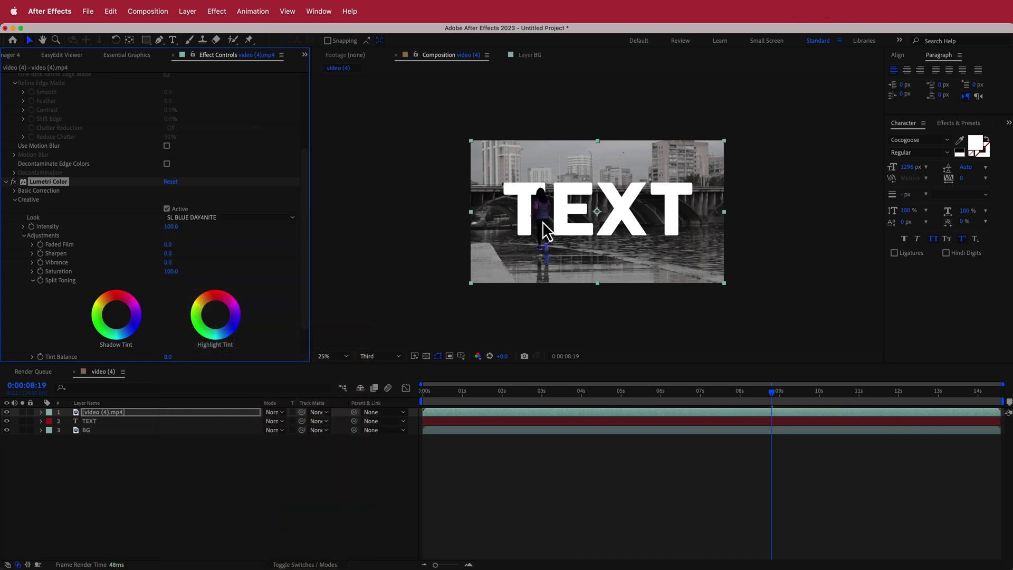
click(226, 218)
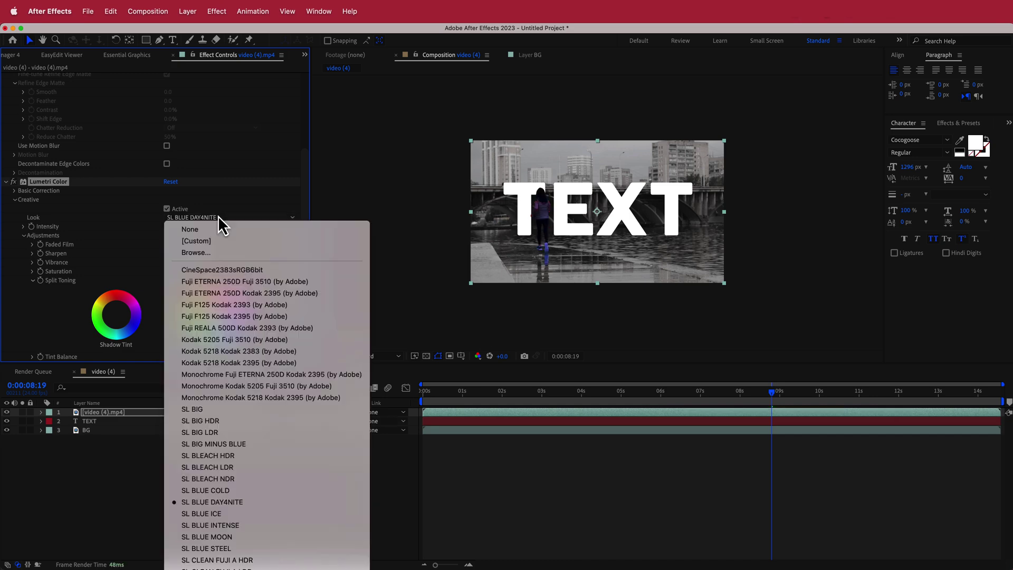
click(244, 514)
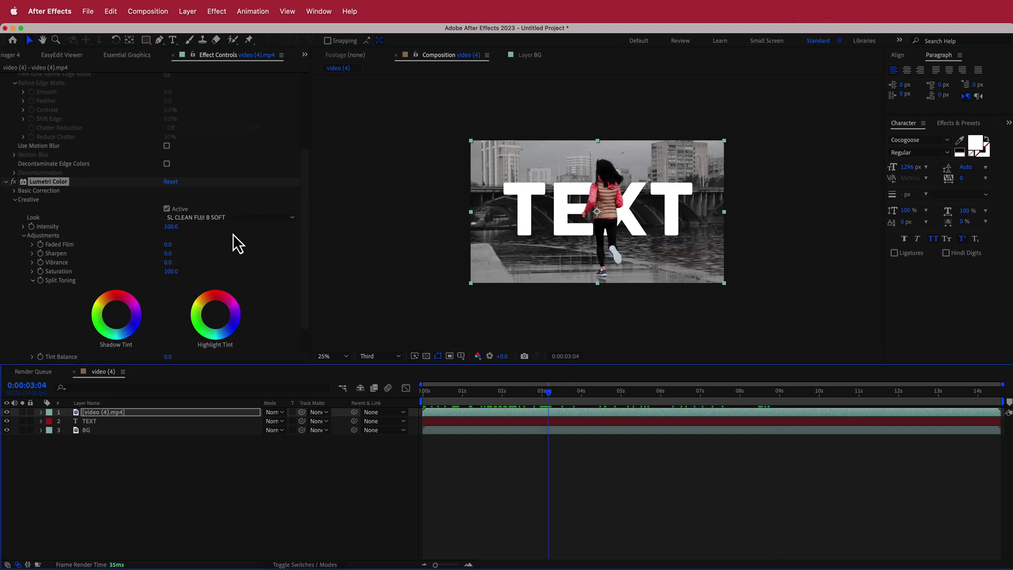
drag(176, 235, 111, 234)
drag(150, 236, 168, 237)
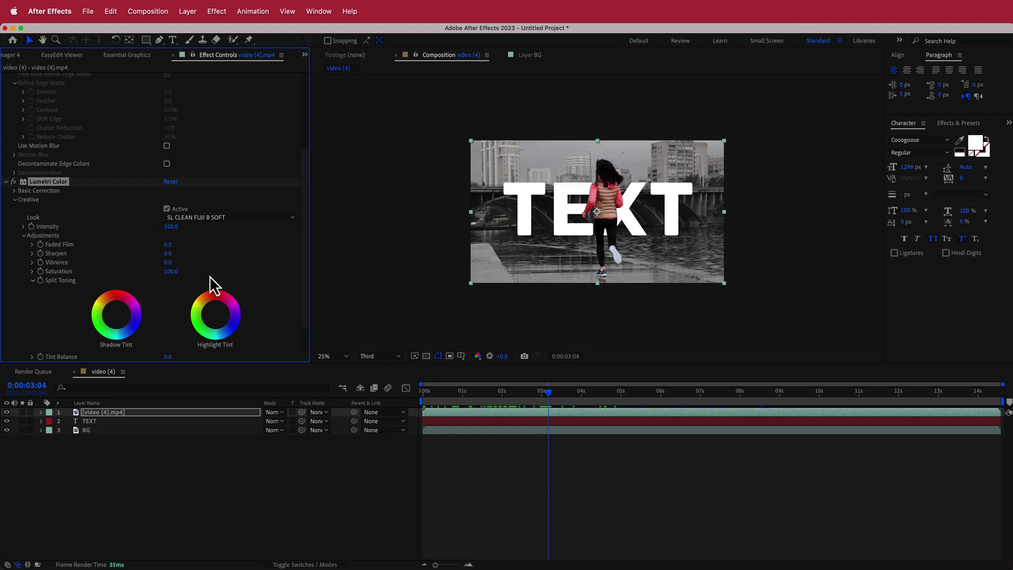
- Scrub from the start of the clip to review the colour grade
click(425, 393)
mouse_move(425, 396)
mouse_down()
mouse_move(672, 397)
mouse_move(419, 400)
mouse_up()
click(106, 421)
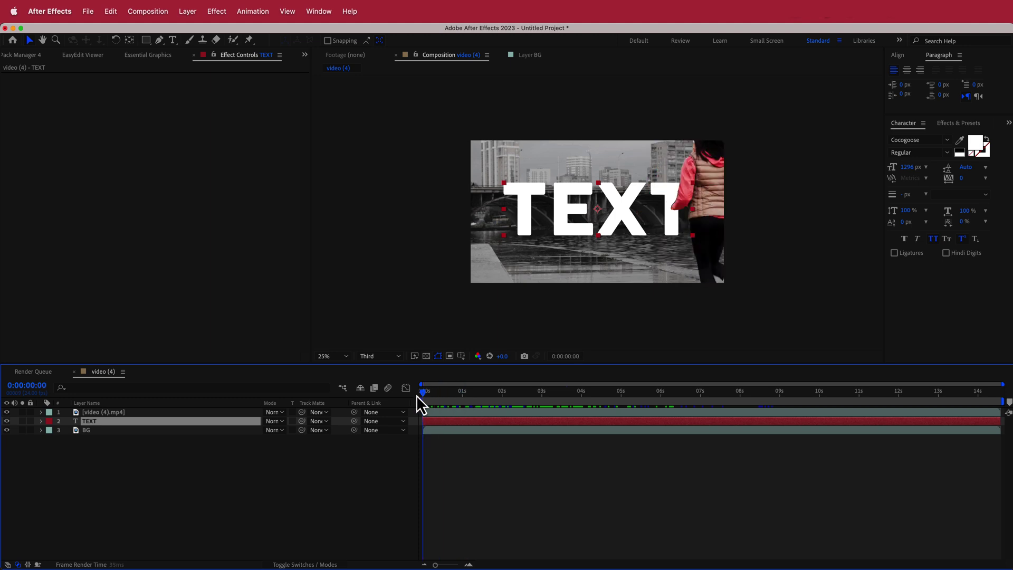
- Keyframe the TEXT layer's Scale from 142.8% at 0s to 160% at the clip's end
key(s)
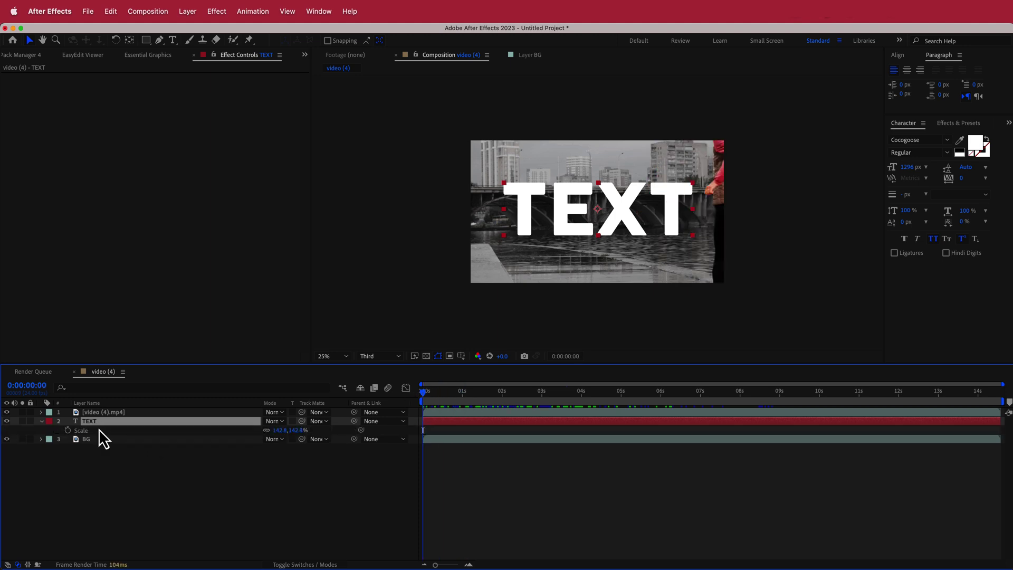
click(68, 431)
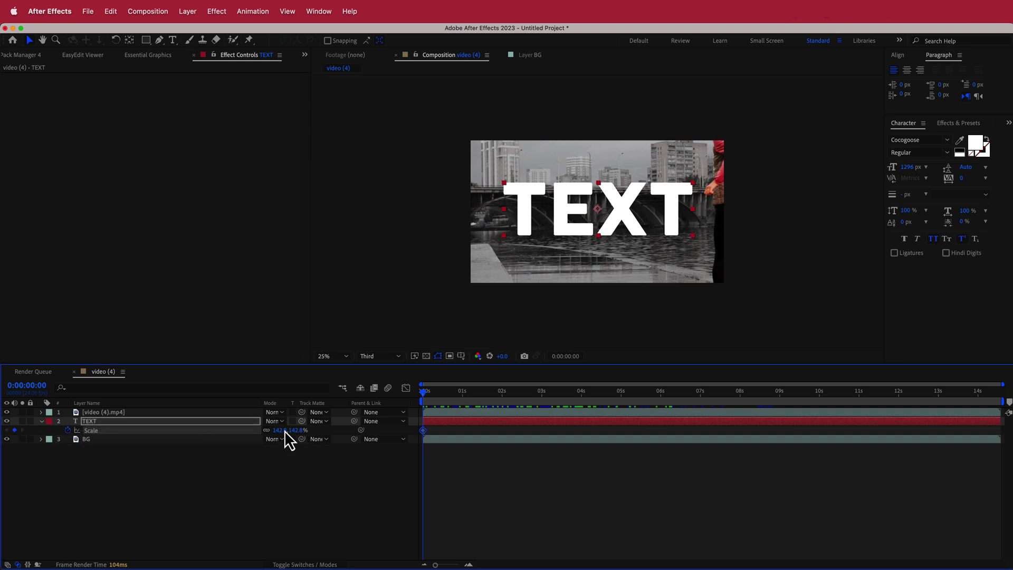
drag(425, 403, 1006, 404)
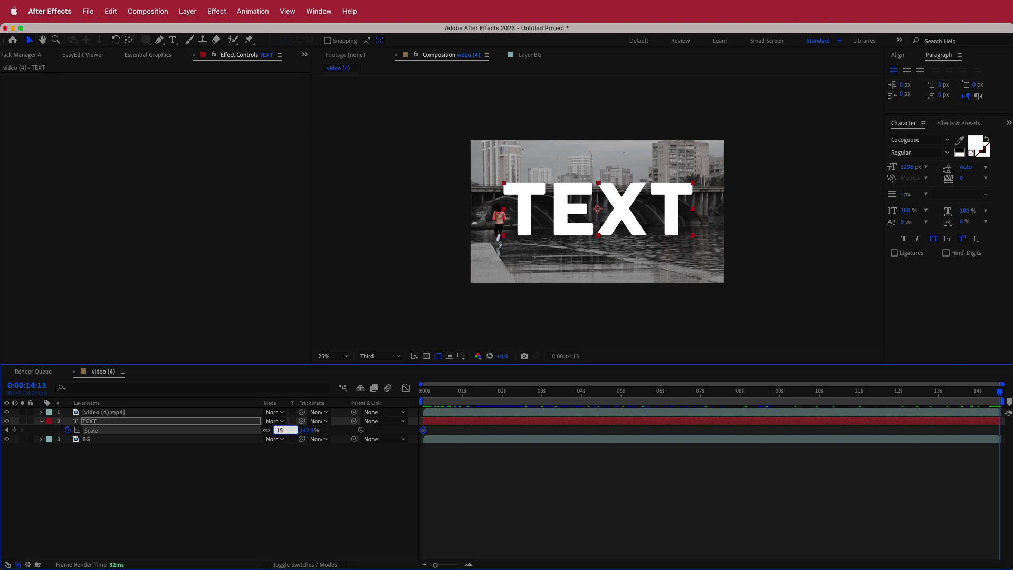
key(Return)
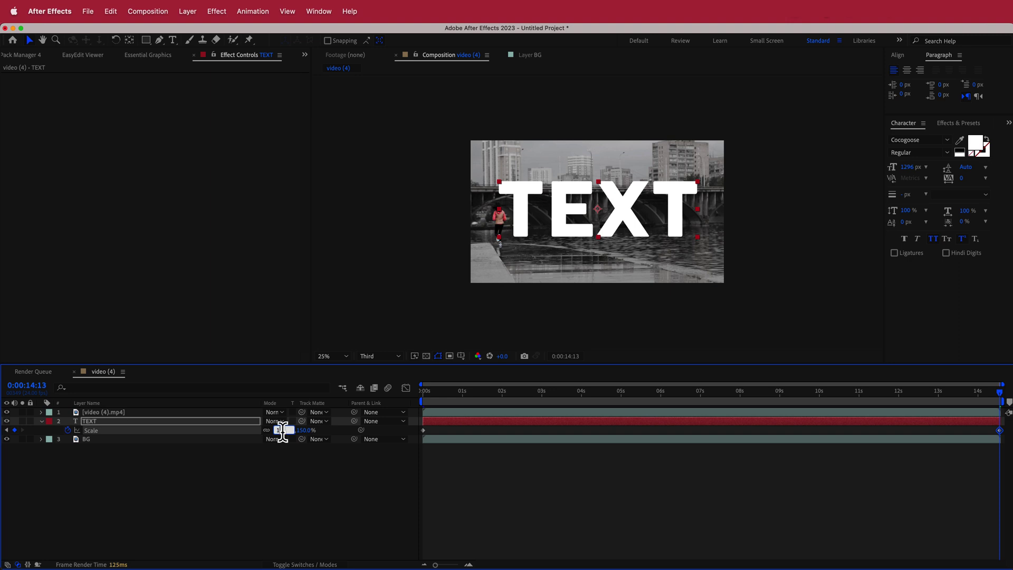
text(0)
key(Return)
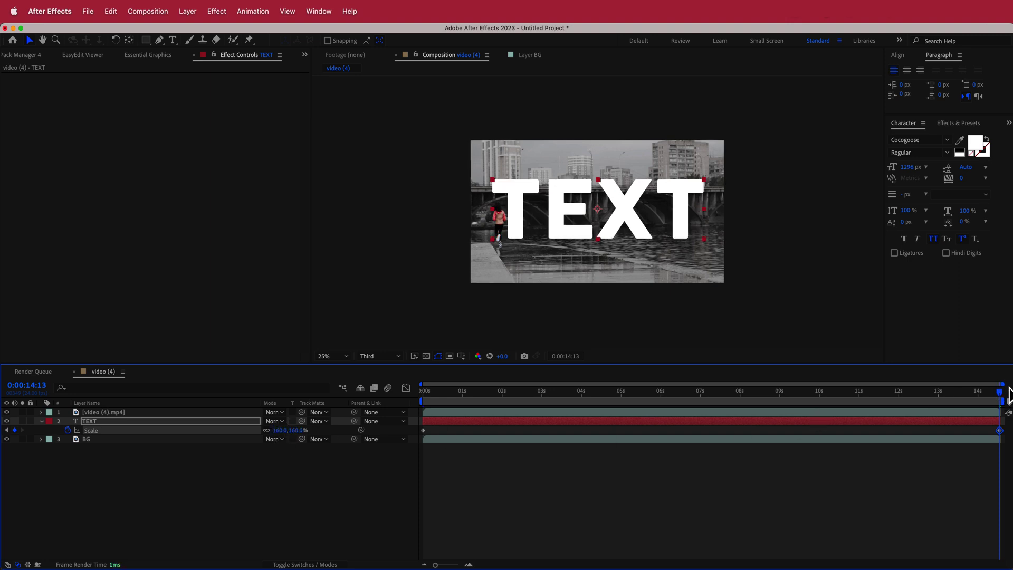
- Return to the start and play back the scale-in animation to preview it
drag(1002, 396, 423, 407)
key(space)
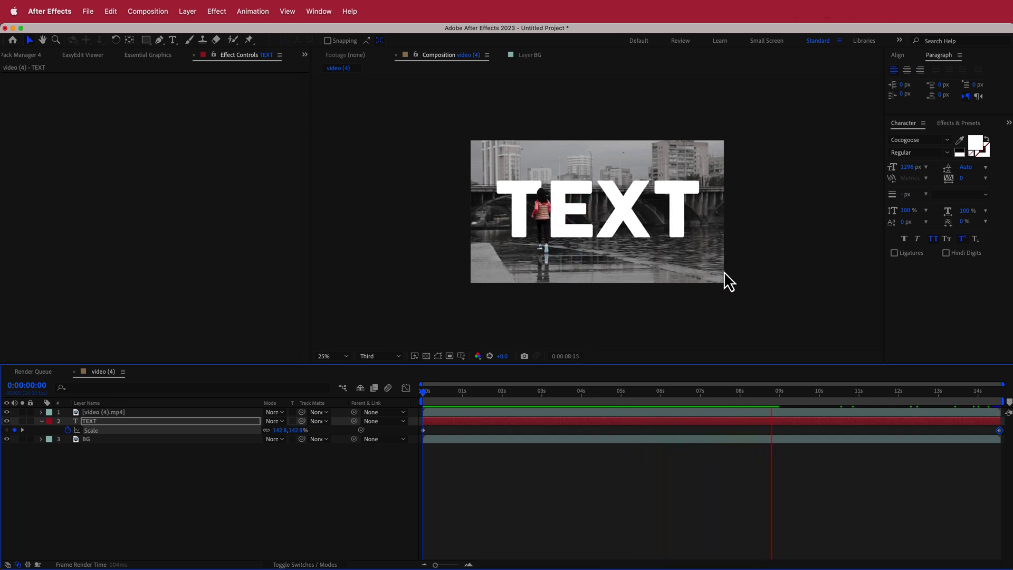
key(space)
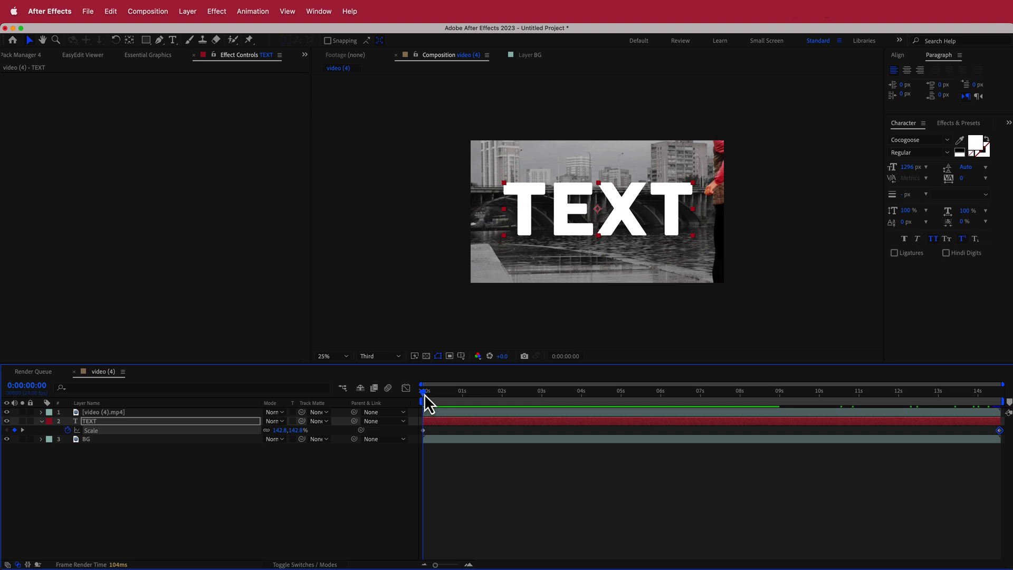